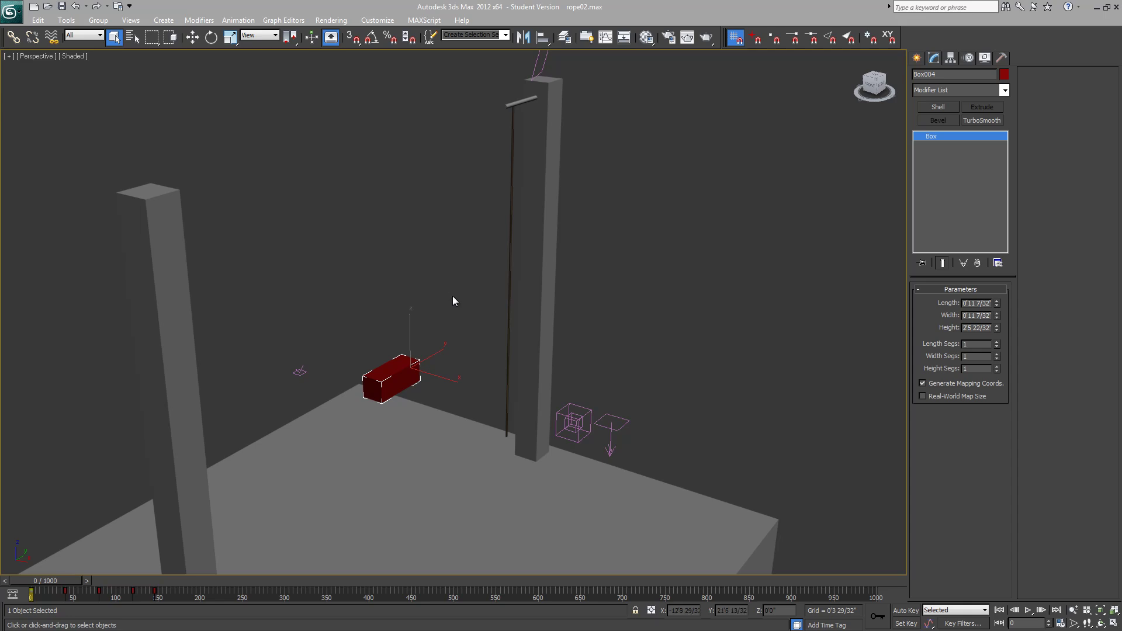
- Orbit around the posts, rope and red box, then play the simulation and watch the box swing
alt+middle_drag(281, 433, 393, 446)
middle_drag(454, 316, 473, 400)
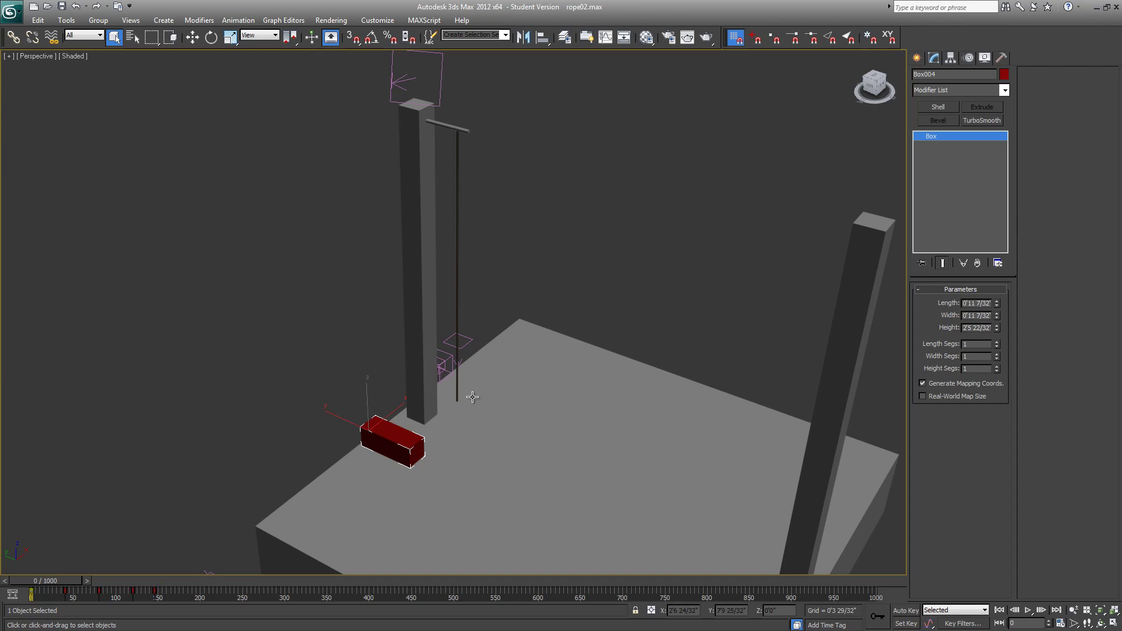
alt+middle_drag(458, 403, 454, 392)
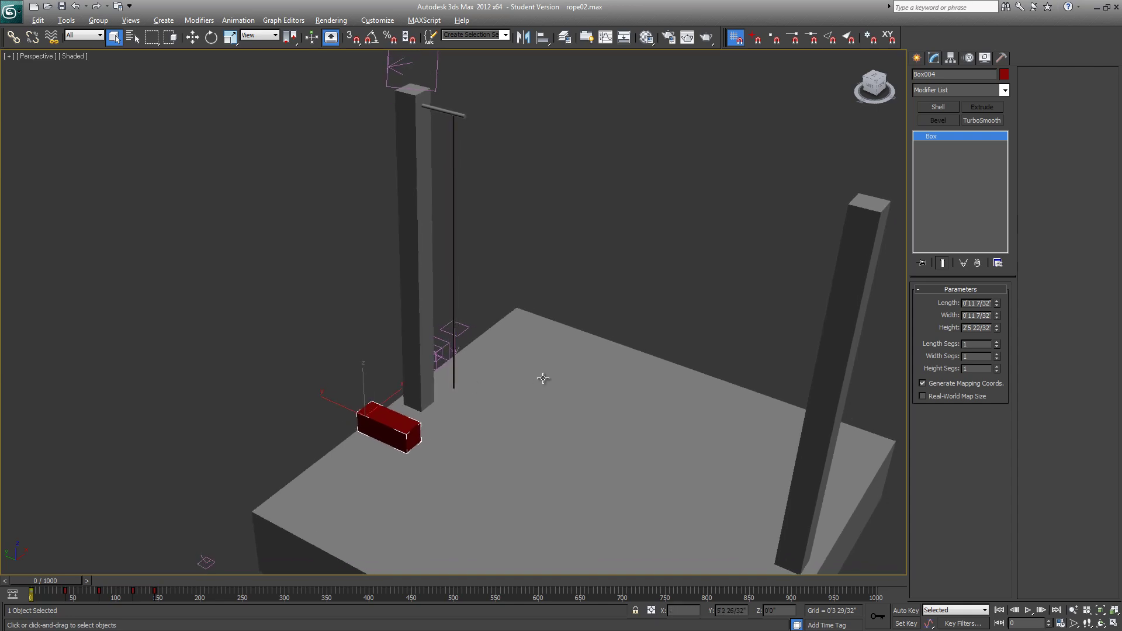
alt+middle_drag(545, 379, 444, 395)
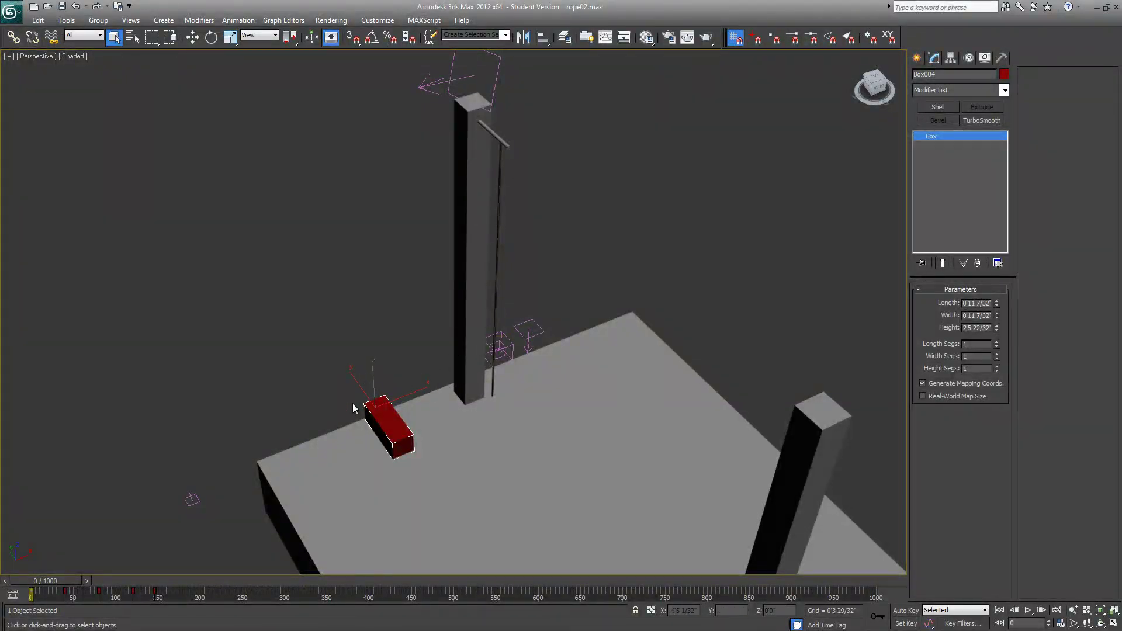
alt+middle_drag(291, 450, 242, 438)
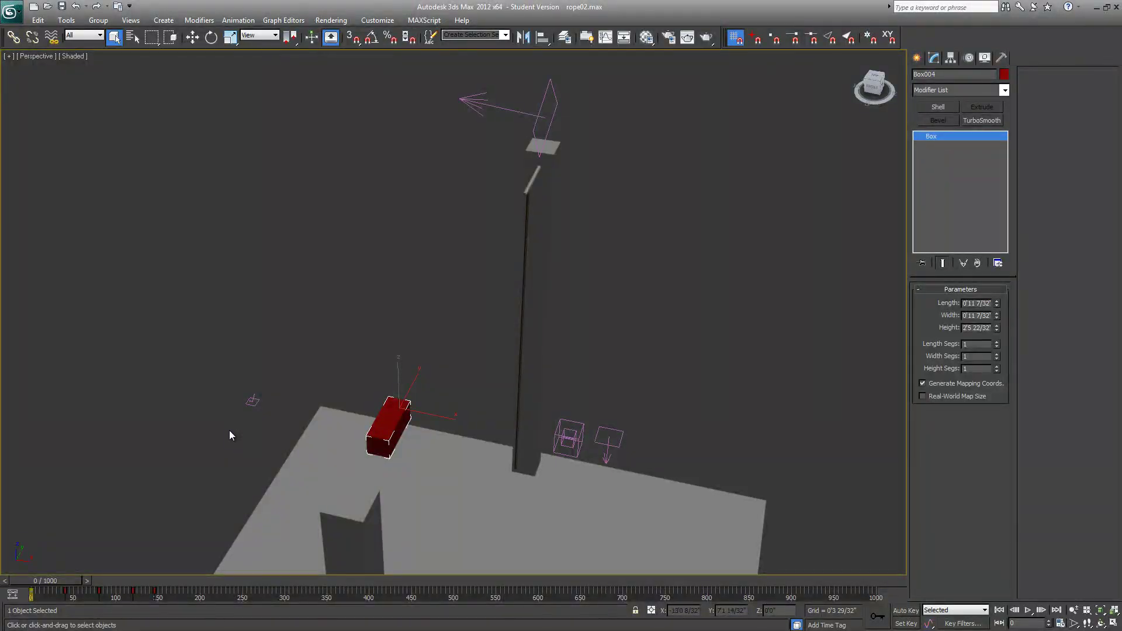
alt+middle_drag(229, 430, 281, 414)
click(1028, 610)
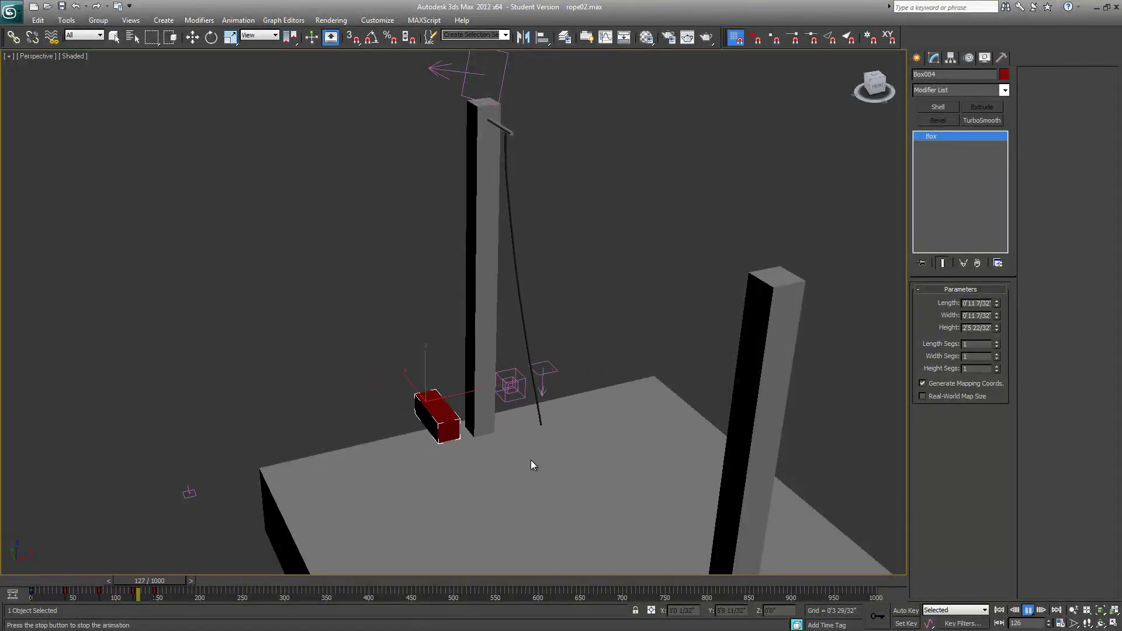
alt+middle_drag(537, 461, 576, 466)
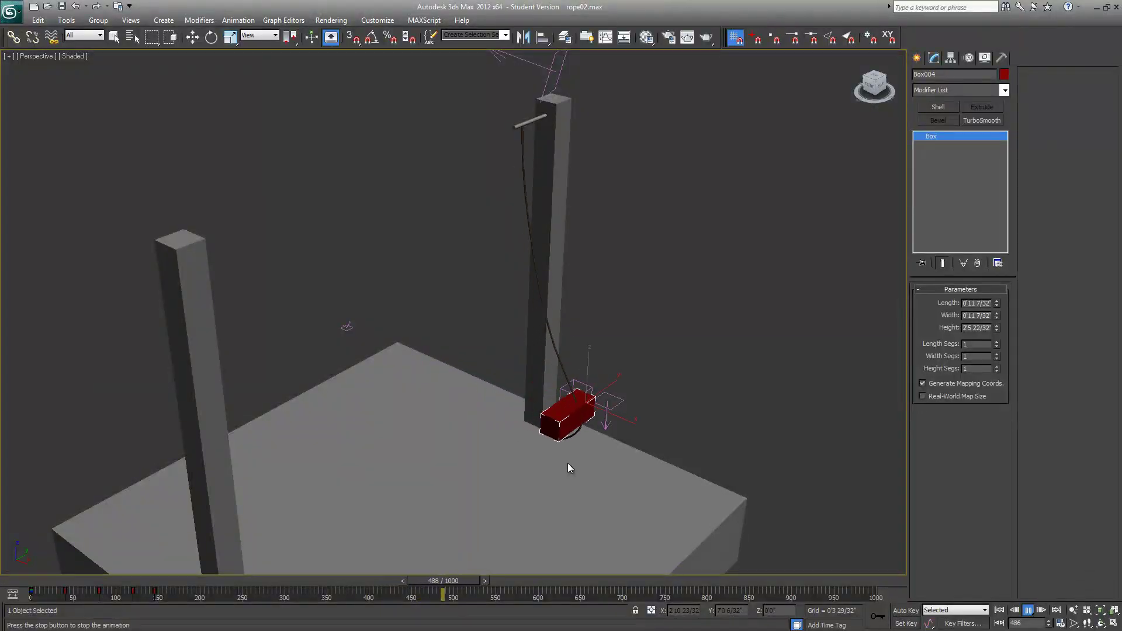
- Stop playback and rewind the timeline to frame 0
click(1028, 609)
click(995, 609)
alt+middle_drag(465, 492, 589, 479)
alt+middle_drag(466, 380, 461, 433)
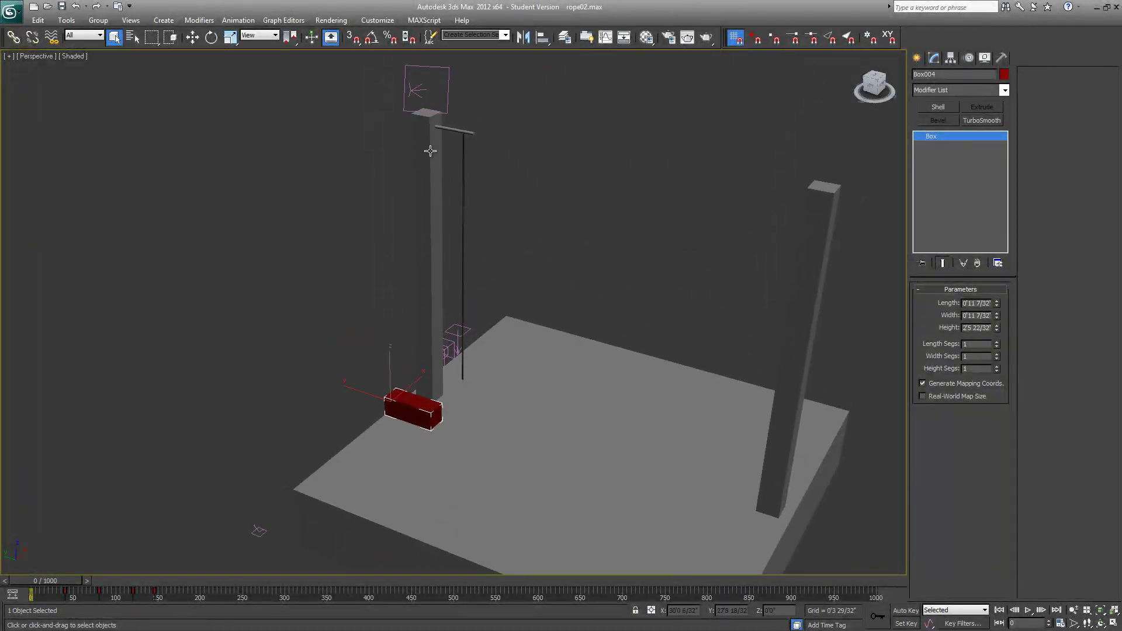
- Click through the pillars, floor and post arm, then select the rope and remove its Flex modifier
click(413, 138)
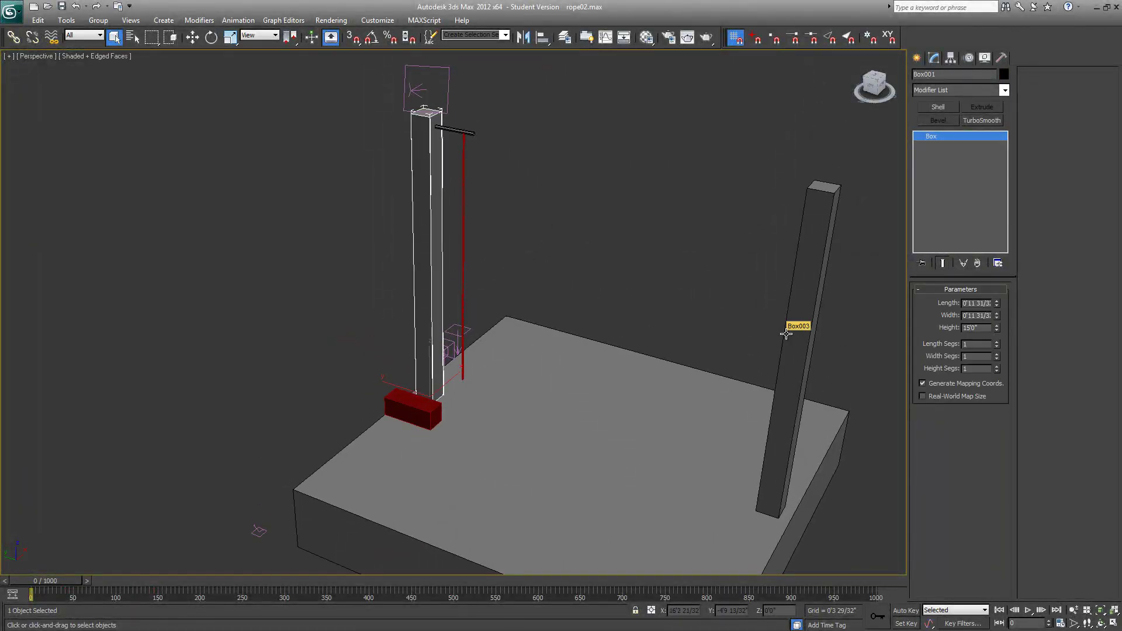
click(790, 335)
click(634, 413)
alt+middle_drag(634, 413, 461, 459)
alt+middle_drag(384, 258, 554, 293)
click(493, 191)
scroll(536, 276, up, 3)
scroll(536, 277, up, 2)
click(555, 270)
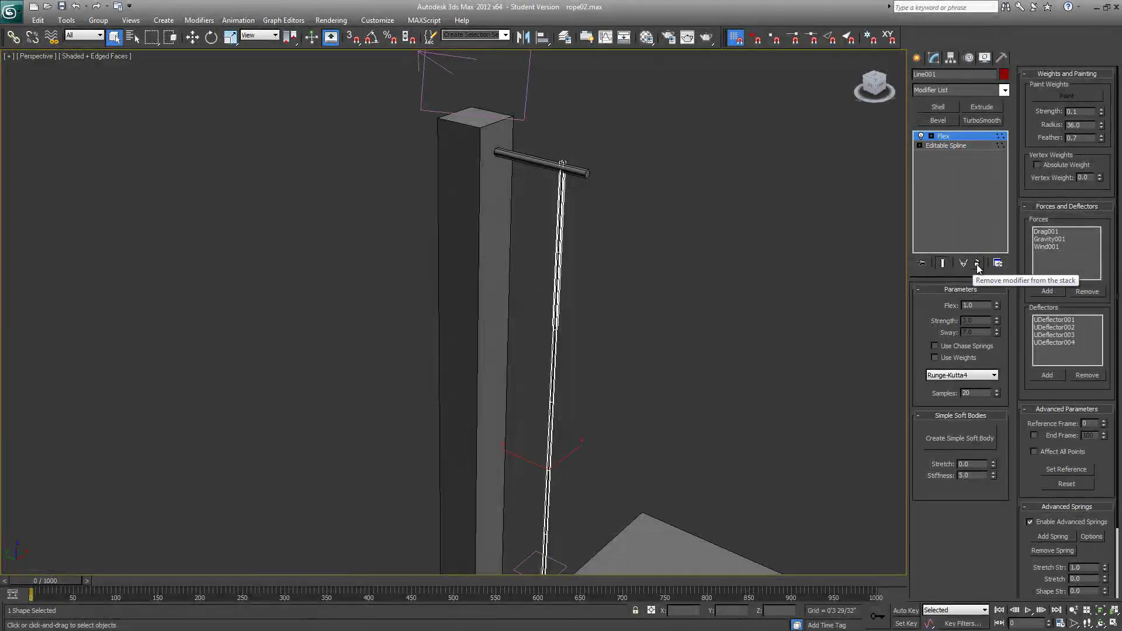
click(975, 264)
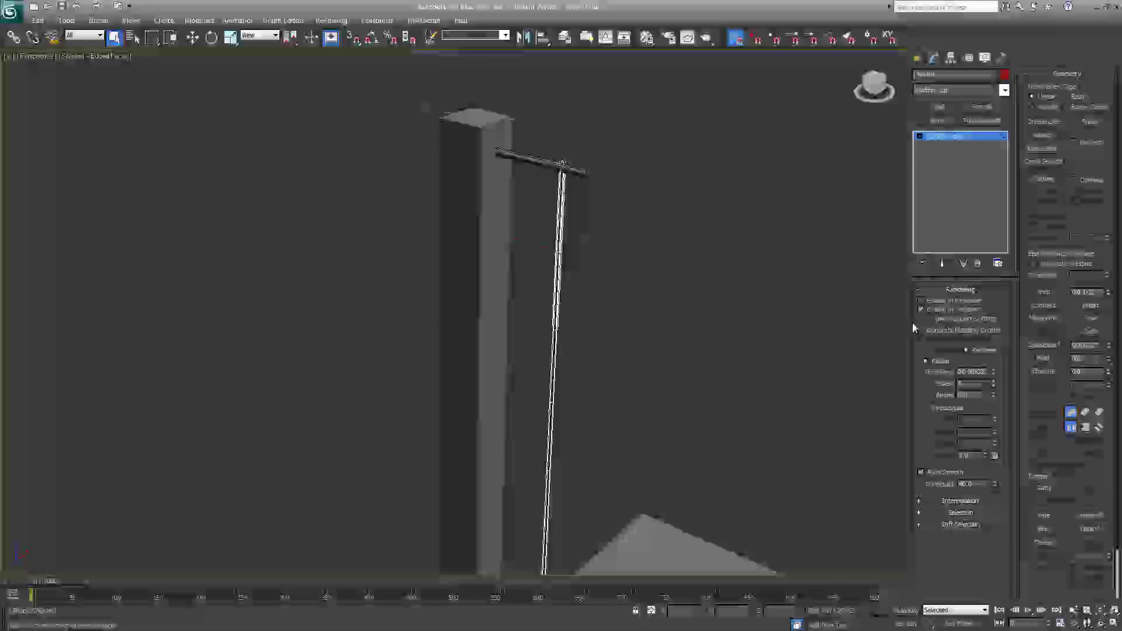
- Turn off Enable In Viewport so the rope shows as a thin spline, and frame it
click(944, 305)
middle_drag(716, 347, 579, 337)
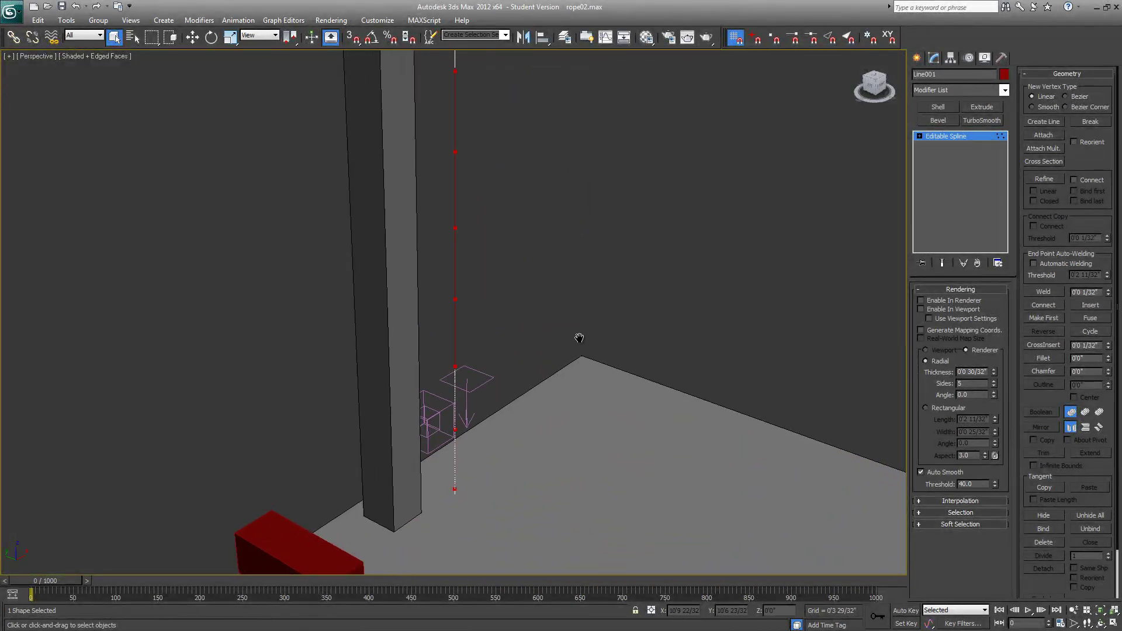
mouse_move(612, 377)
alt+middle_down()
mouse_move(591, 367)
mouse_move(596, 377)
alt+middle_up()
middle_drag(443, 232, 501, 329)
scroll(496, 315, down, 2)
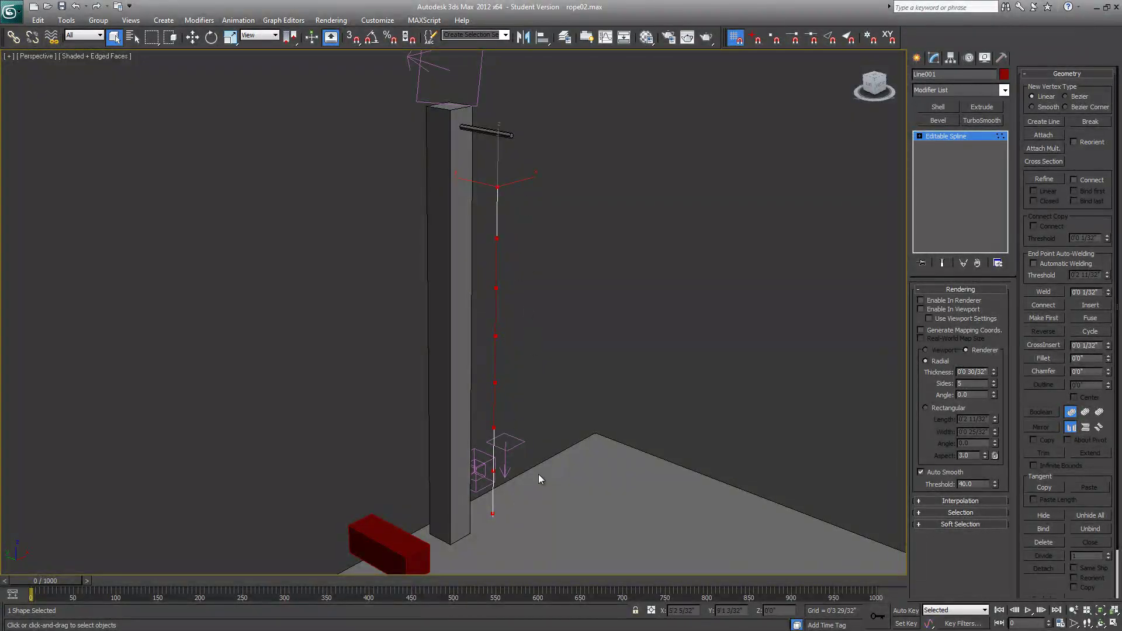
alt+middle_drag(506, 385, 492, 411)
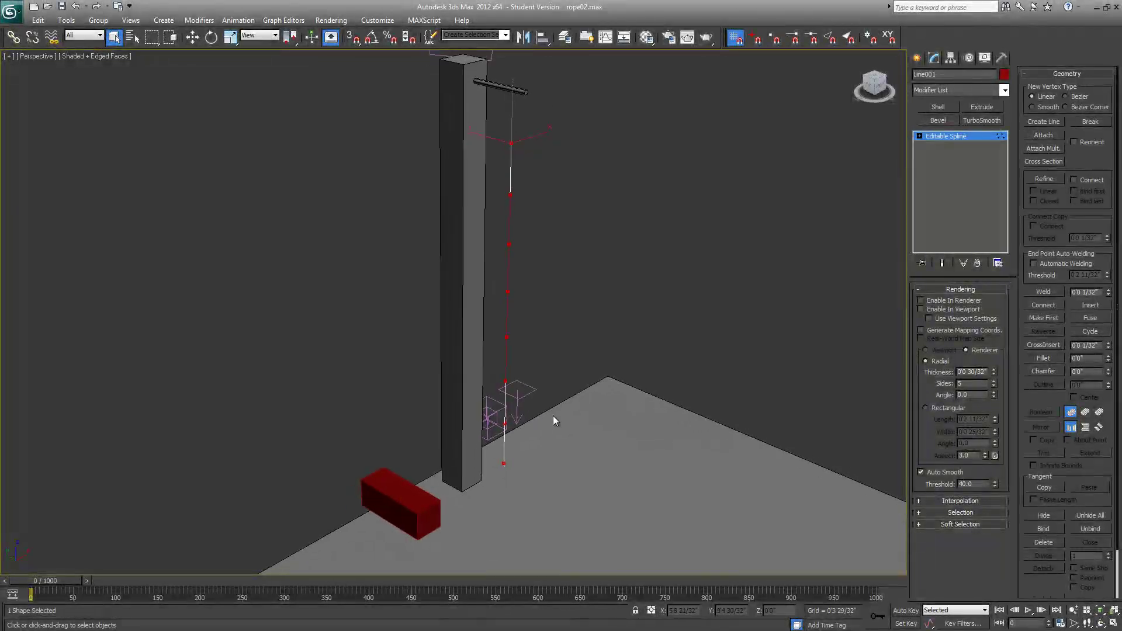
scroll(513, 450, down, 5)
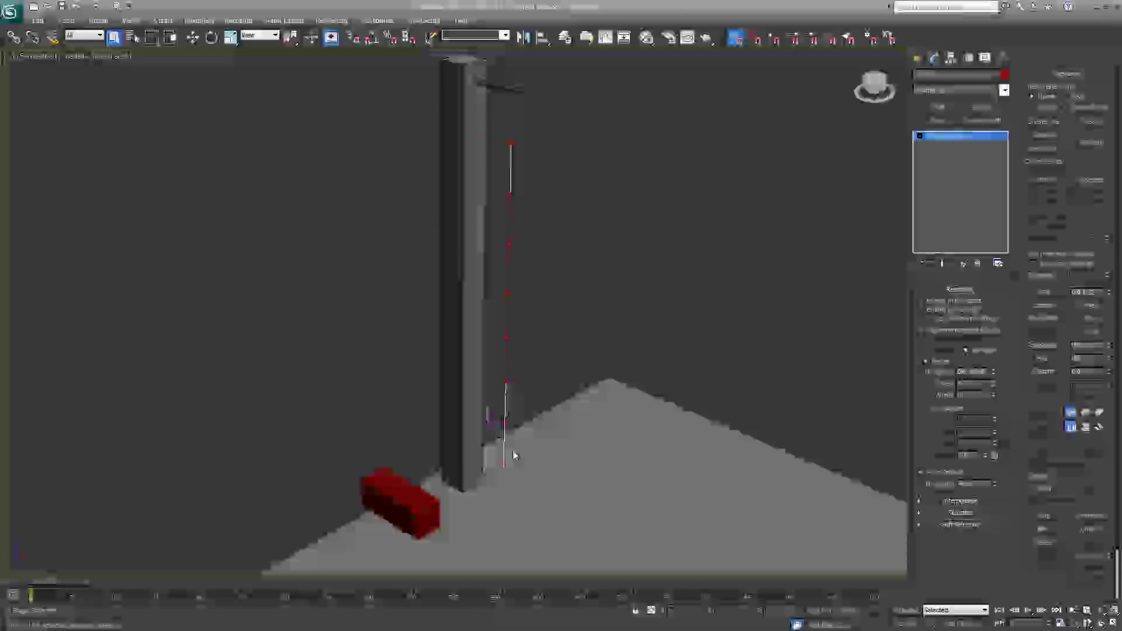
alt+middle_drag(525, 441, 504, 465)
scroll(510, 311, up, 8)
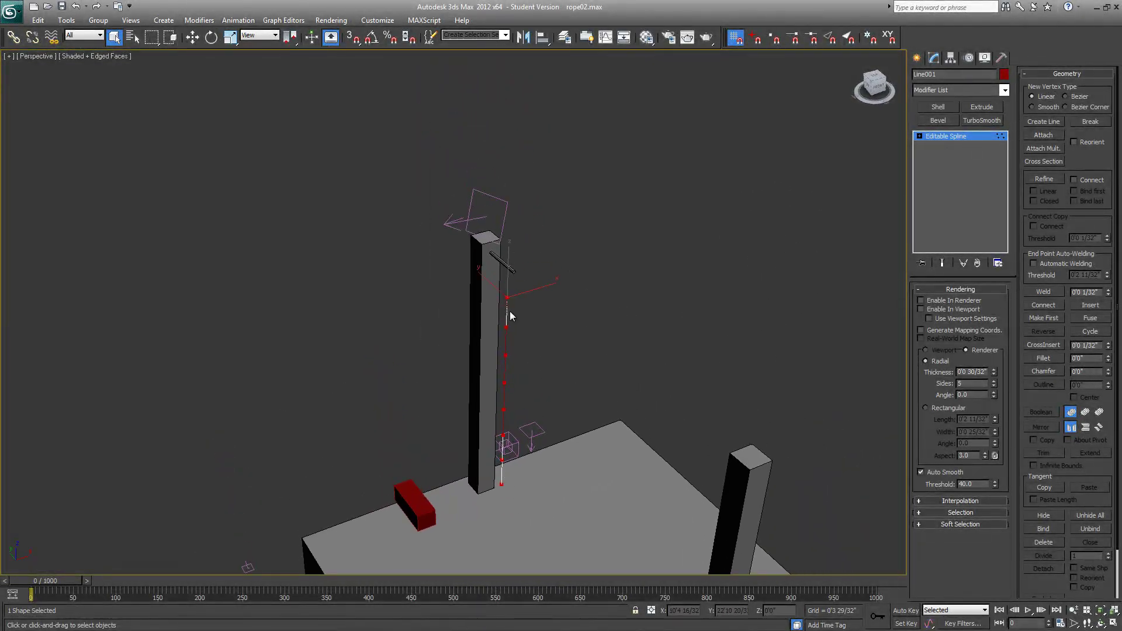
- Leave the rope's vertex level and select Wind001 to show its Strength 1.5, Turbulence 0.8 settings
drag(534, 308, 533, 313)
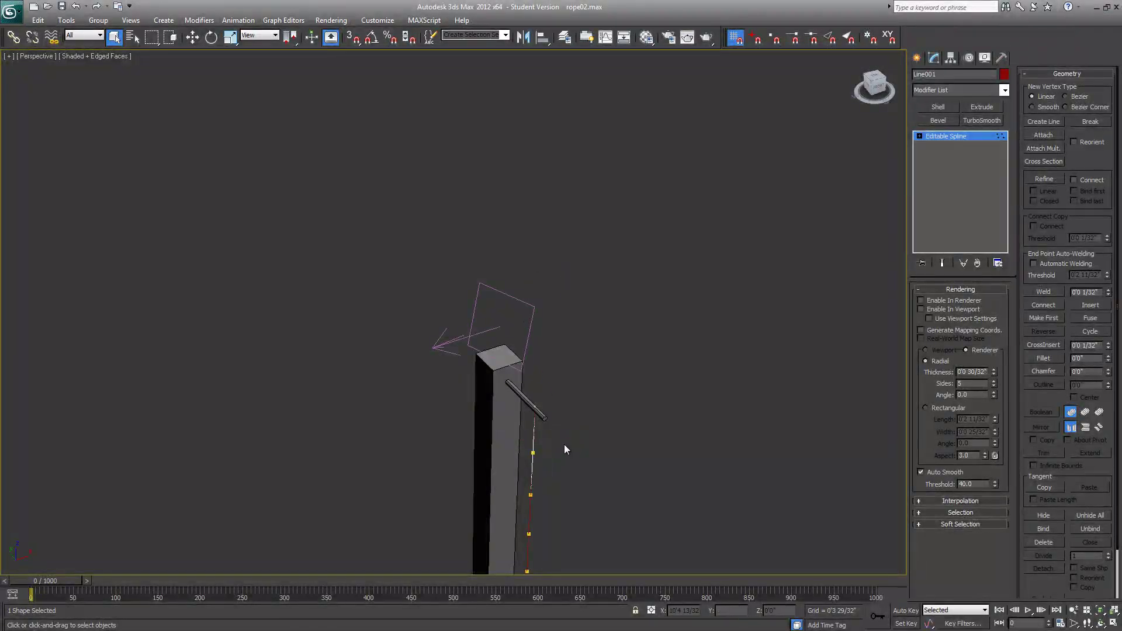
click(928, 140)
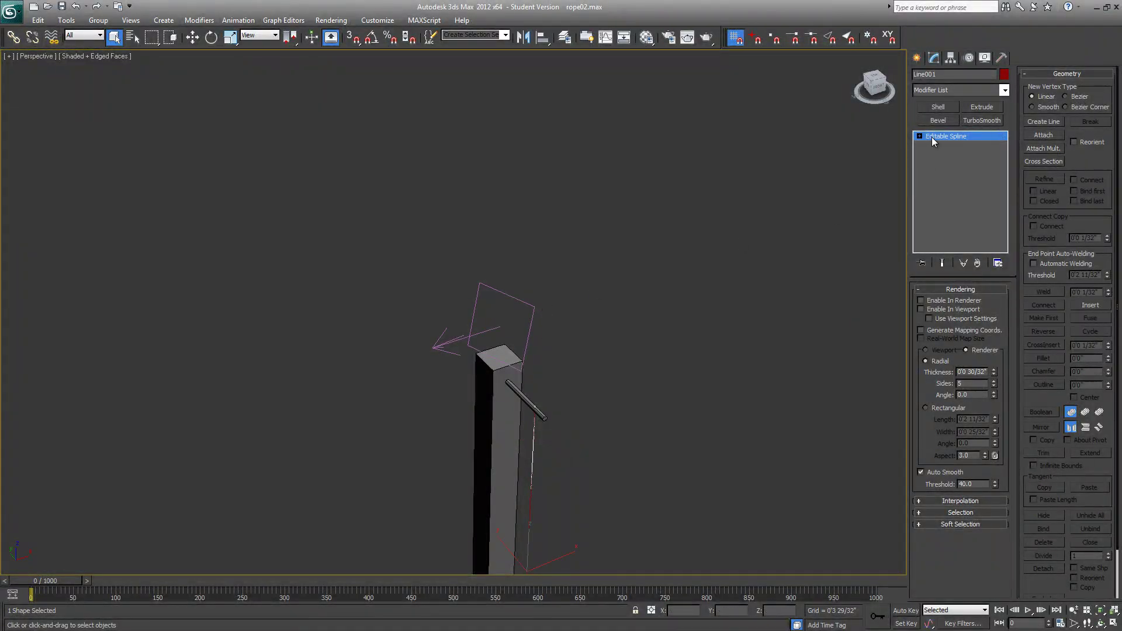
click(535, 306)
middle_drag(637, 461, 525, 307)
- Select Drag001 and then Gravity001 to view their parameters
middle_drag(524, 427, 779, 471)
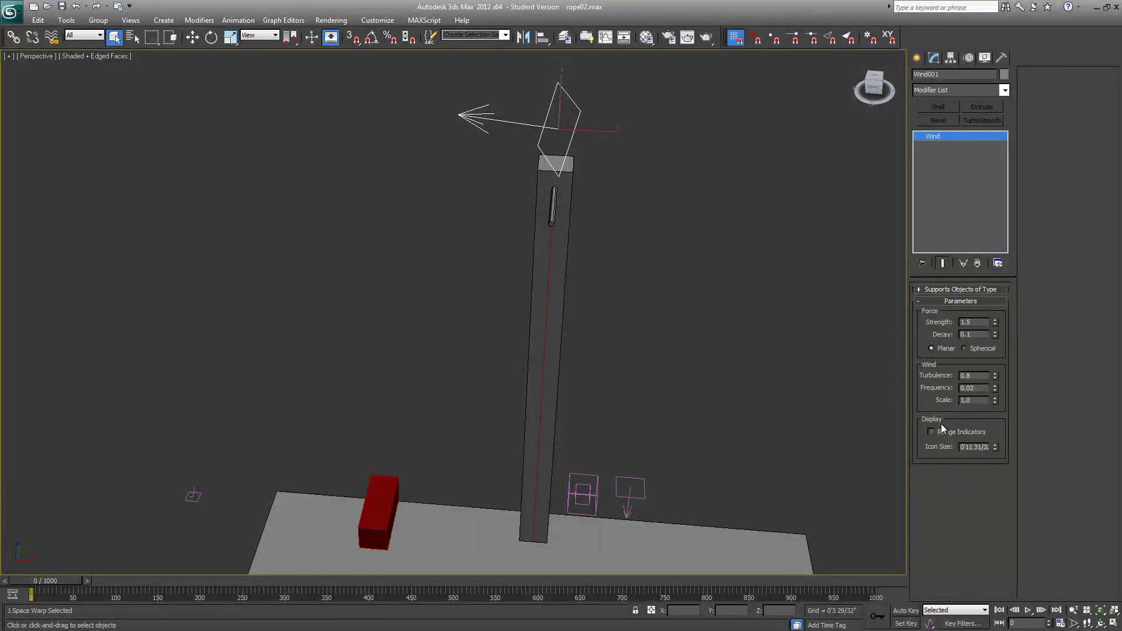
scroll(666, 418, up, 5)
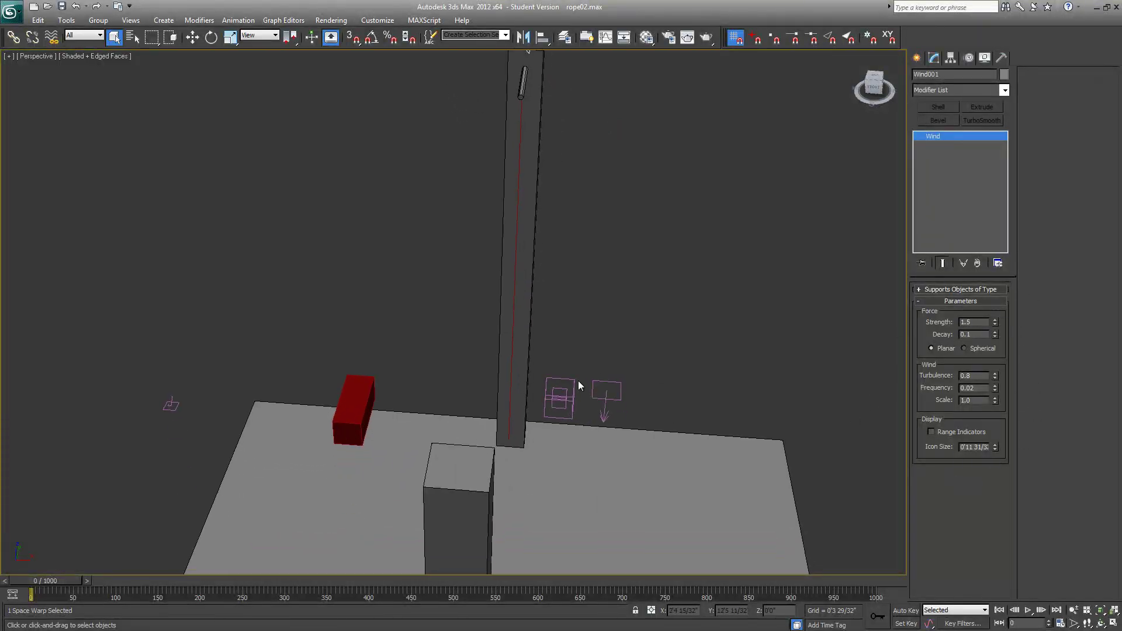
click(559, 398)
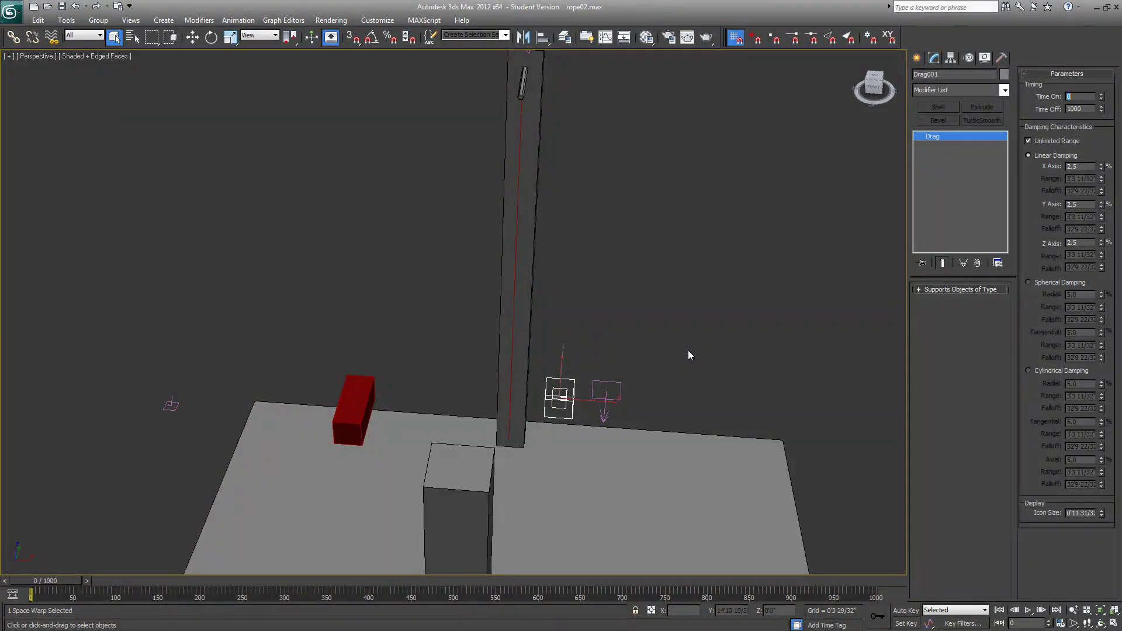
click(609, 408)
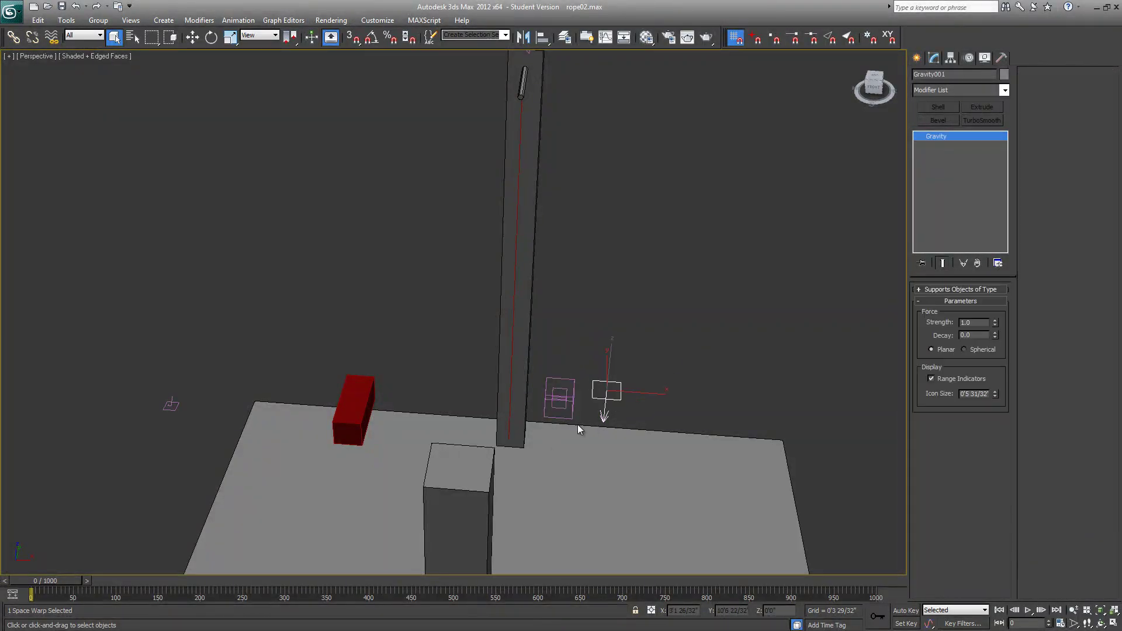
- Frame both columns and switch the viewport to wireframe display with F3
alt+middle_drag(578, 429, 402, 380)
scroll(409, 397, down, 3)
middle_drag(535, 422, 475, 446)
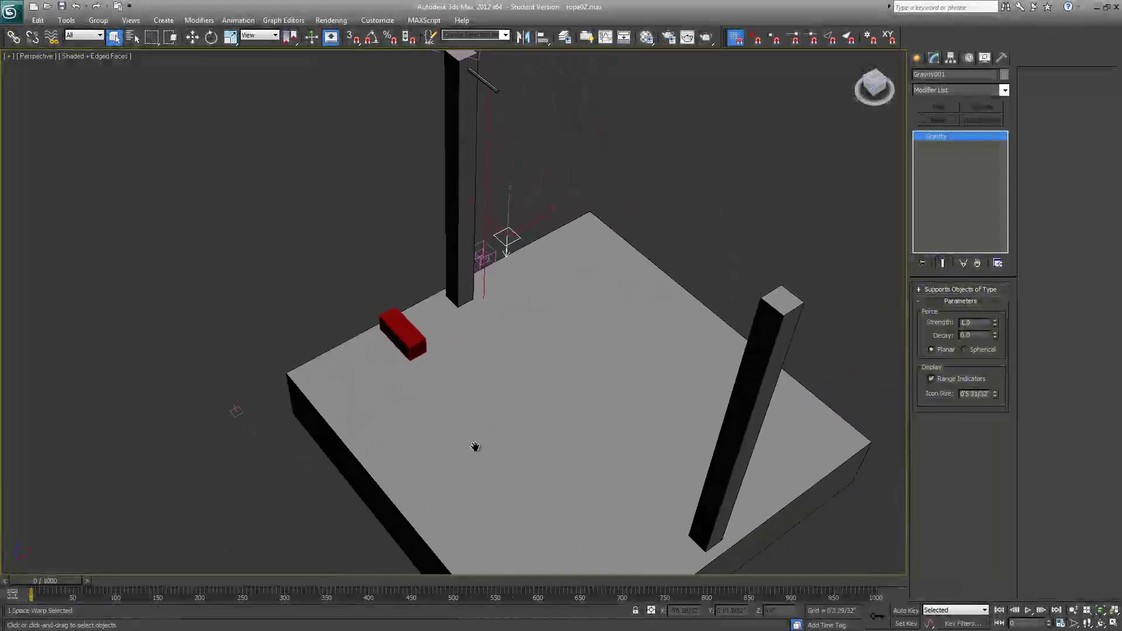
key(F3)
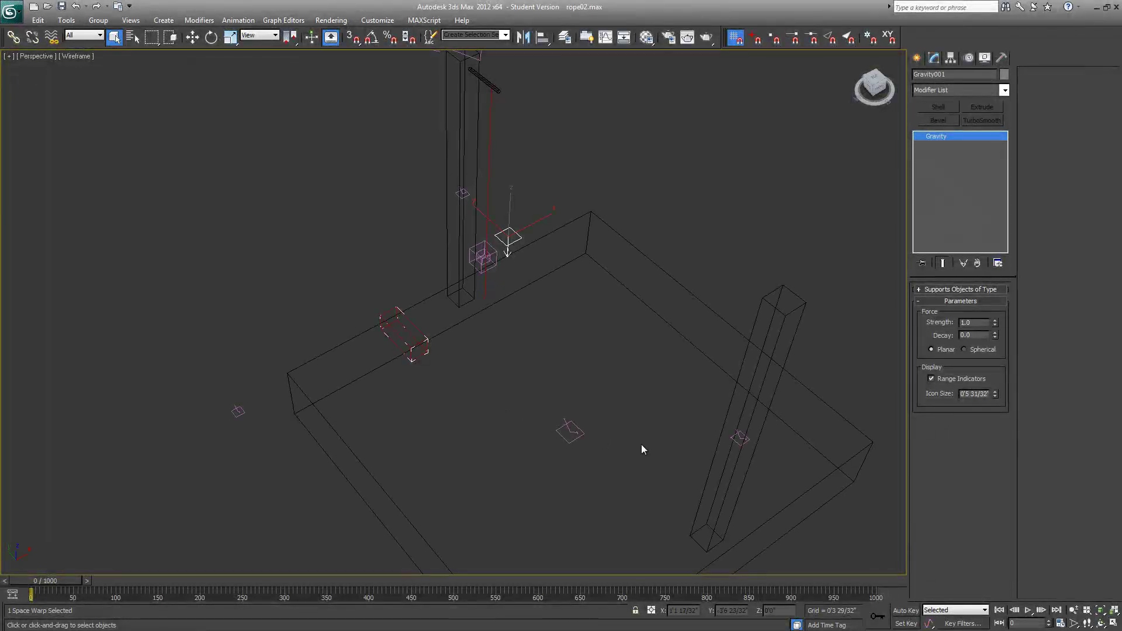
- Return to shaded display, select the rope and box-select its vertices at Editable Spline Vertex level
key(F3)
mouse_move(476, 301)
alt+middle_down()
mouse_move(589, 245)
mouse_move(574, 156)
alt+middle_up()
drag(581, 156, 547, 192)
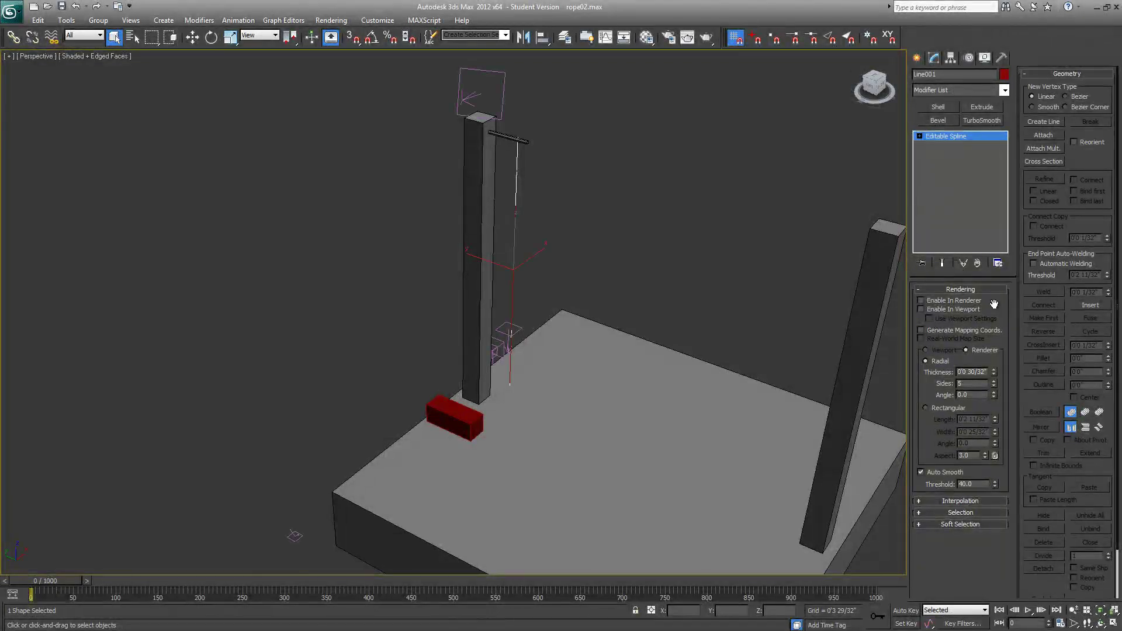
click(919, 135)
click(942, 146)
drag(533, 166, 475, 565)
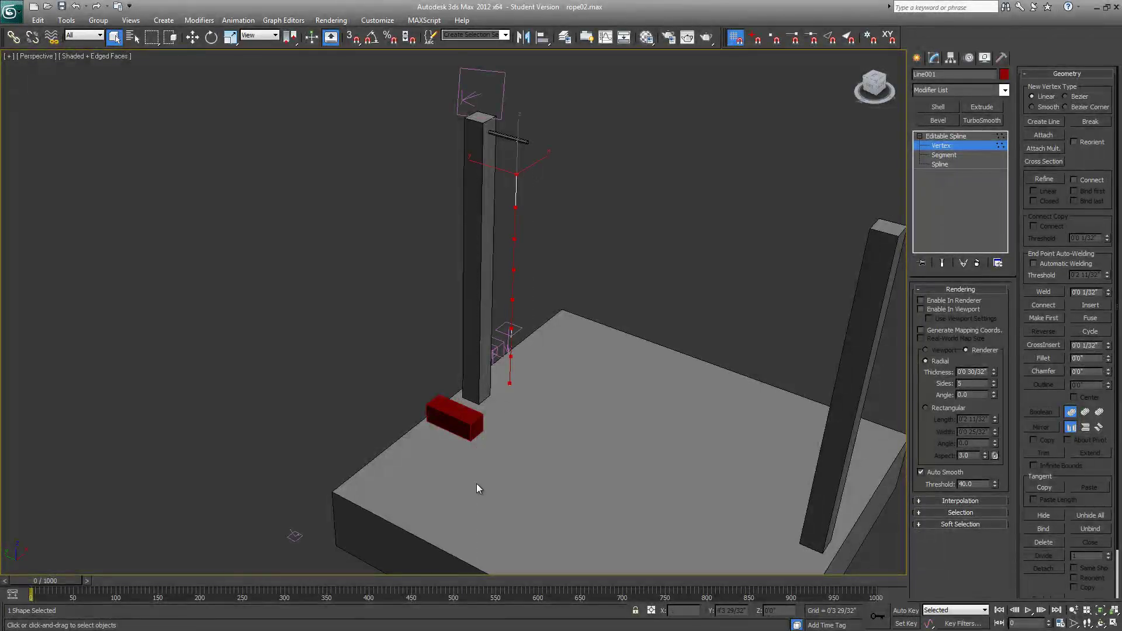
drag(549, 110, 468, 487)
drag(558, 115, 374, 257)
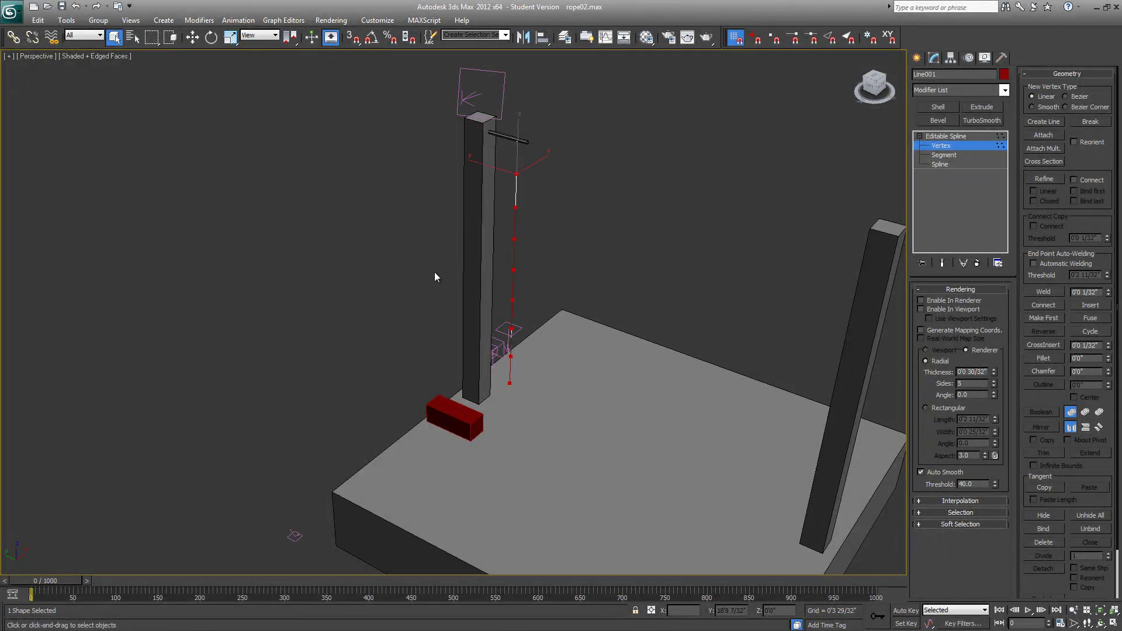
- Add a Flex modifier to the rope from the Modifier List
click(965, 92)
key(f)
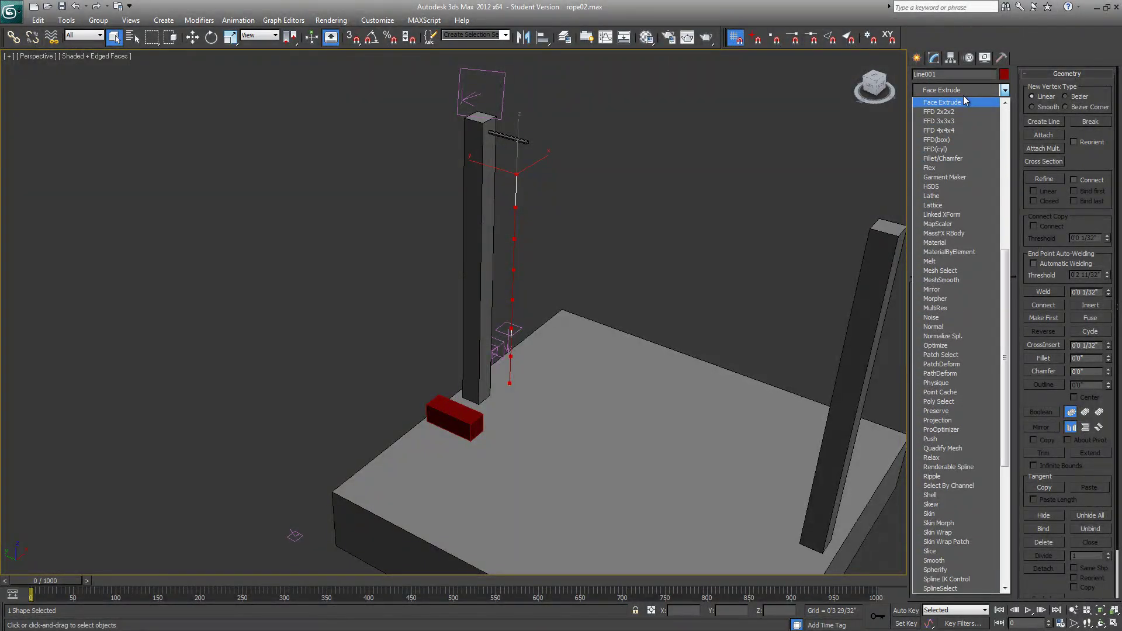
click(945, 169)
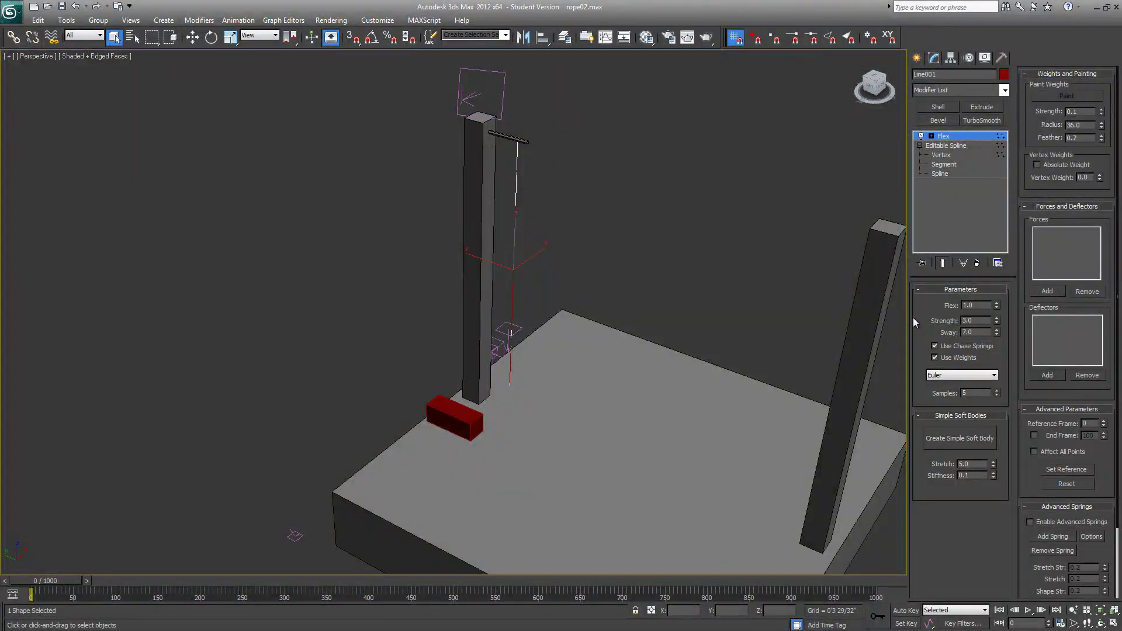
- Turn off chase springs and weights, use the Runge-Kutta4 solver, and enter Weights & Springs
click(935, 346)
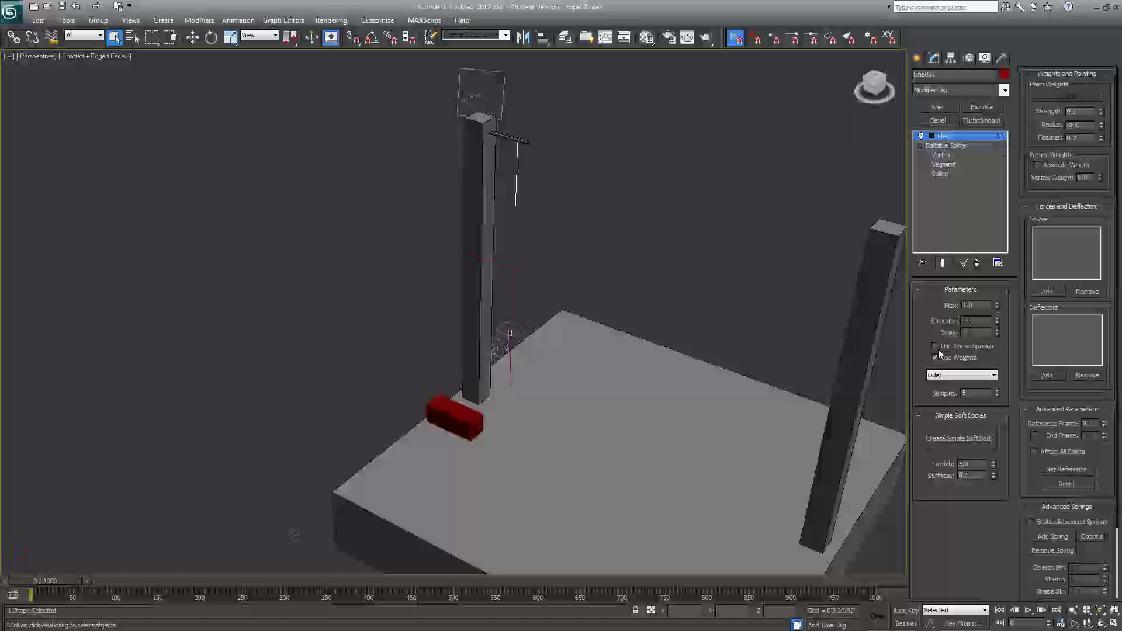
click(934, 357)
click(961, 375)
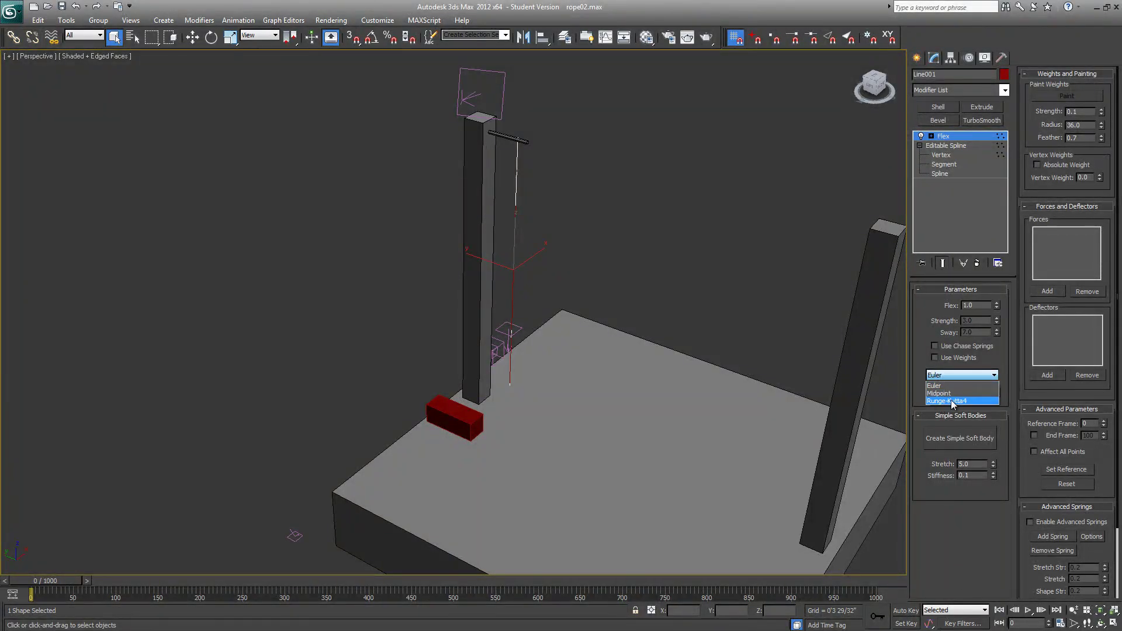
click(969, 401)
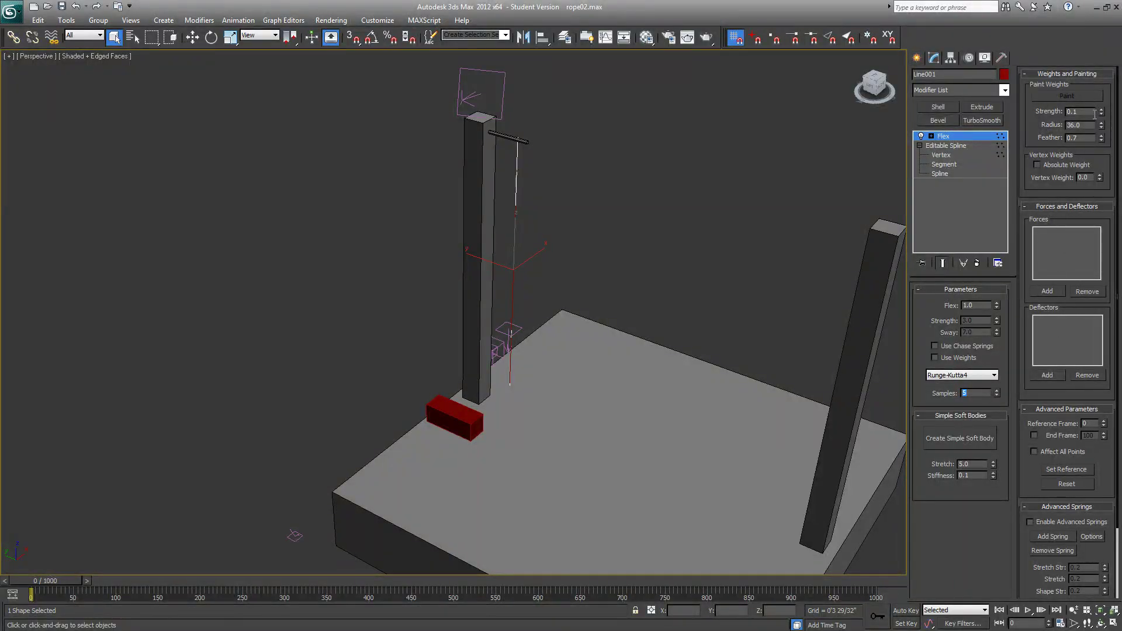
click(931, 135)
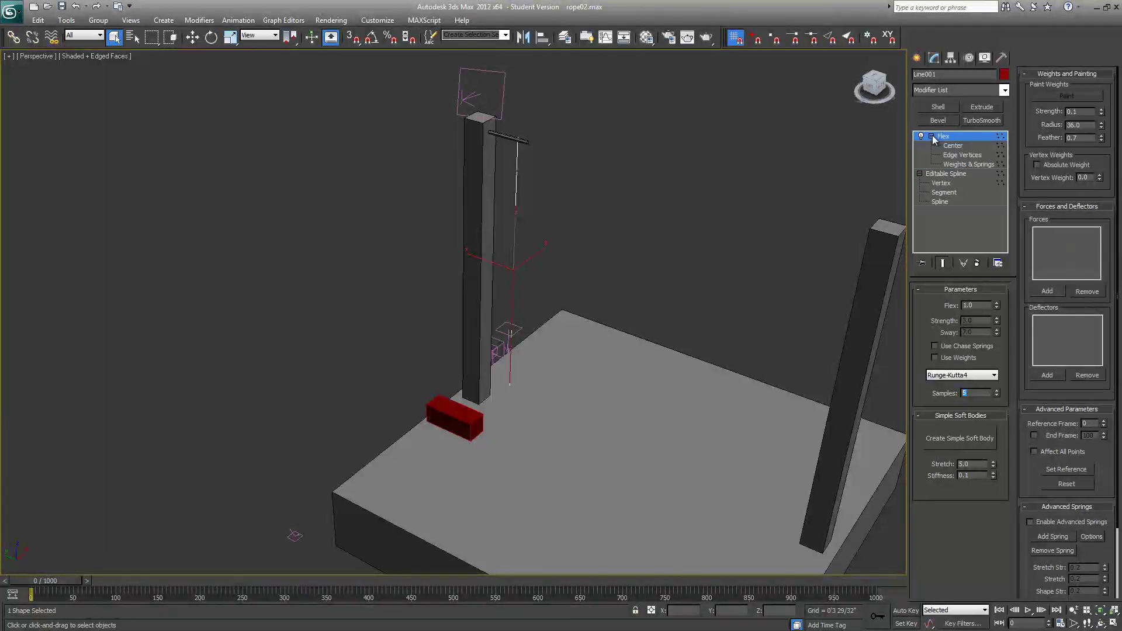
click(957, 165)
- Select all rope vertices, enable Advanced Springs, and add Hold Edge Length springs between them
key(w)
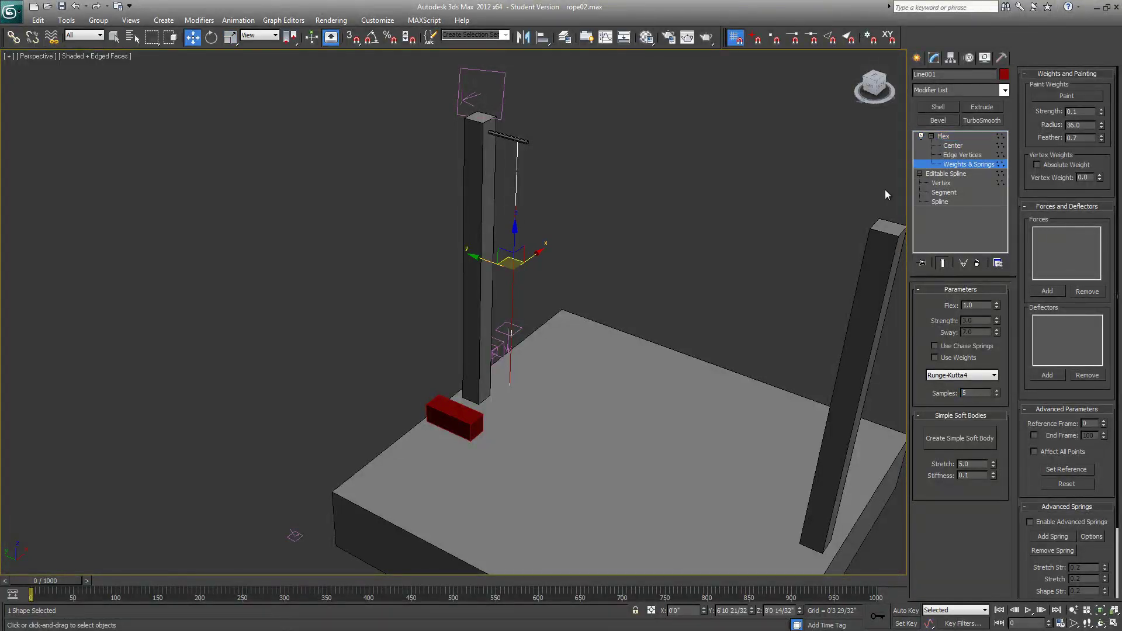
drag(581, 450, 478, 121)
drag(1099, 424, 1099, 344)
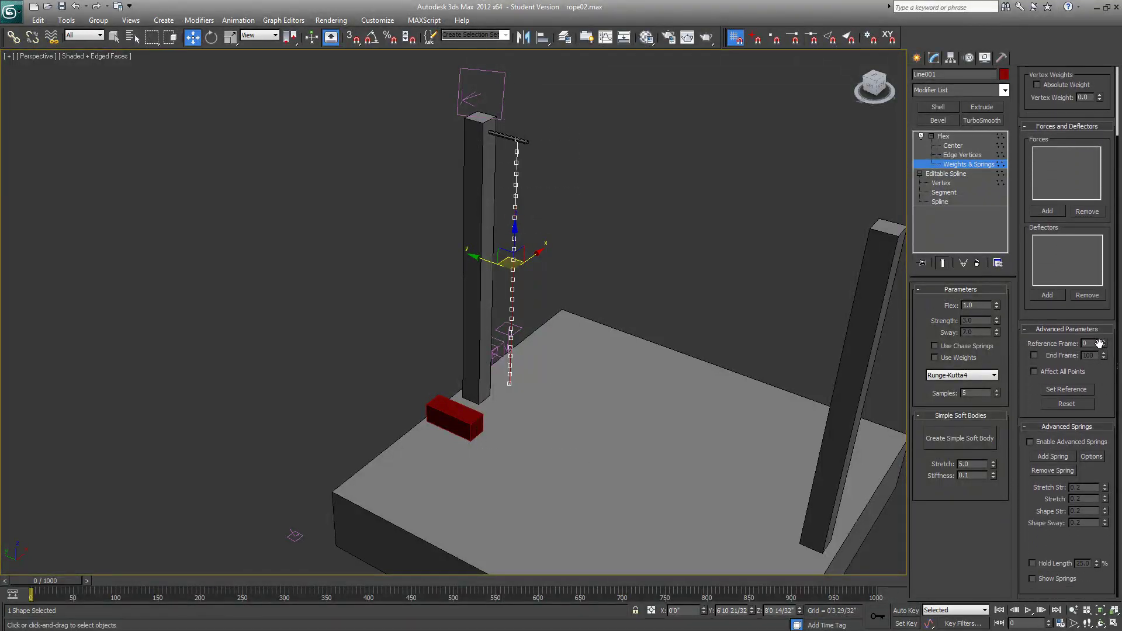
click(1070, 443)
click(1090, 460)
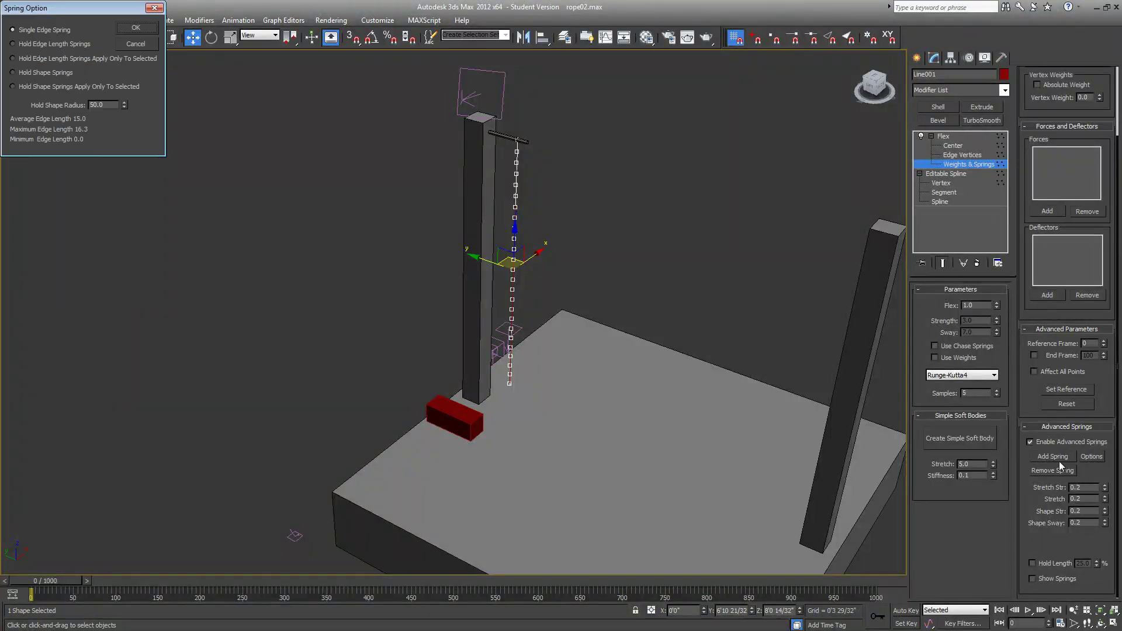
drag(47, 7, 520, 159)
click(524, 196)
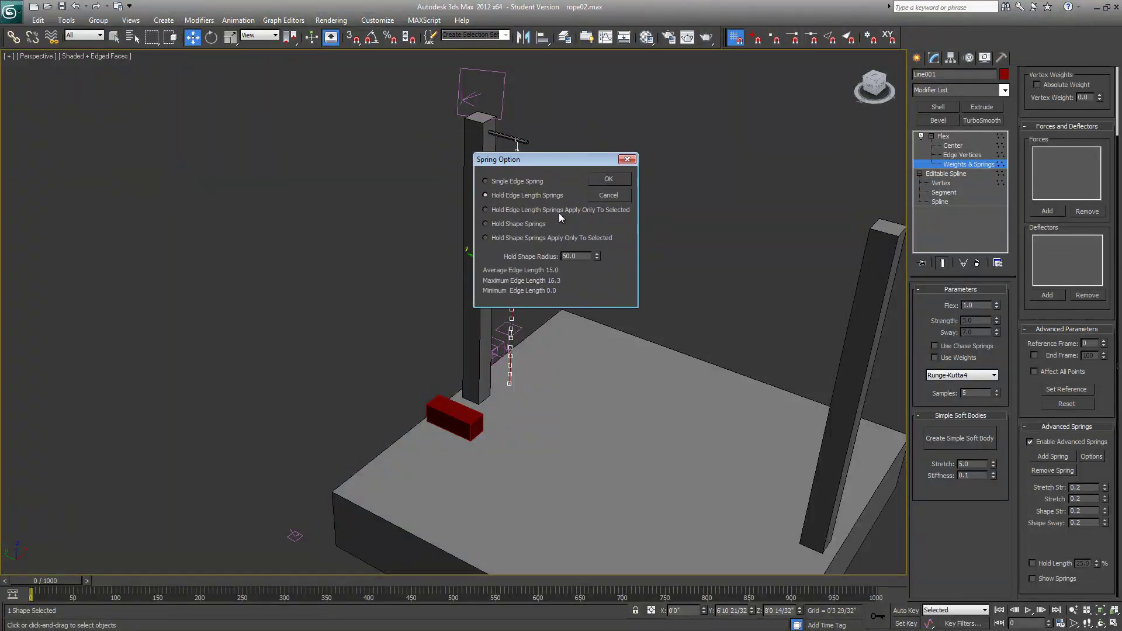
click(1072, 459)
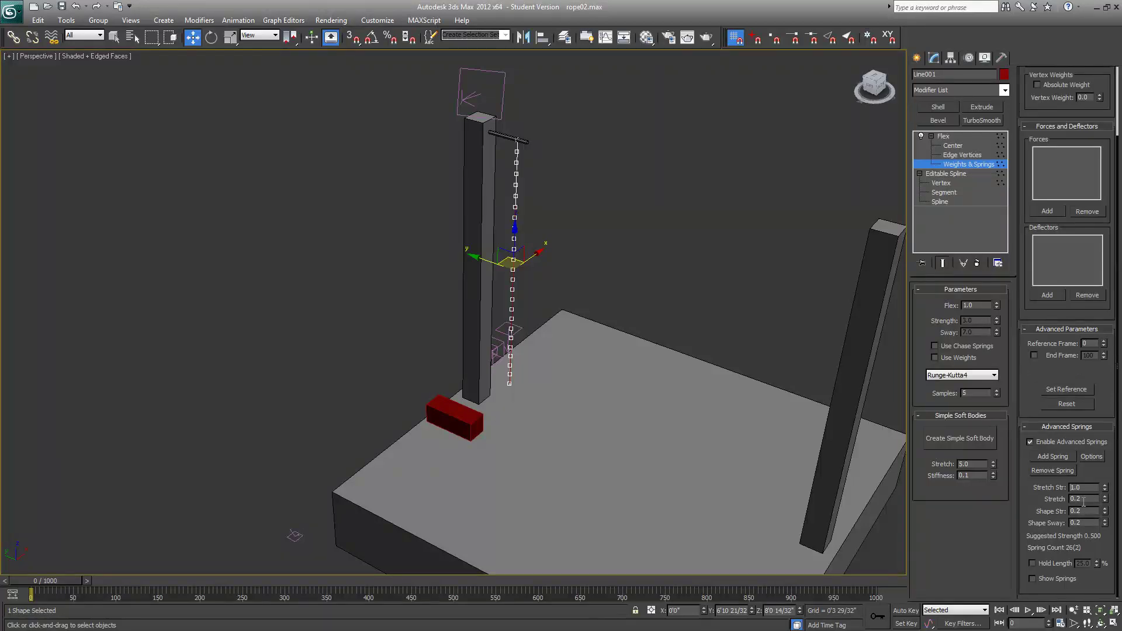
- Enter stretch strength 1, stretch 0, zero shape strength, shape sway 1, and check Hold Length
key(Tab)
text(0)
key(Tab)
text(1)
right_click(1106, 514)
key(Tab)
text(1)
click(1051, 563)
- Add Drag001, Gravity001 and Wind001 to the Flex Forces list via Select by Name
click(1049, 211)
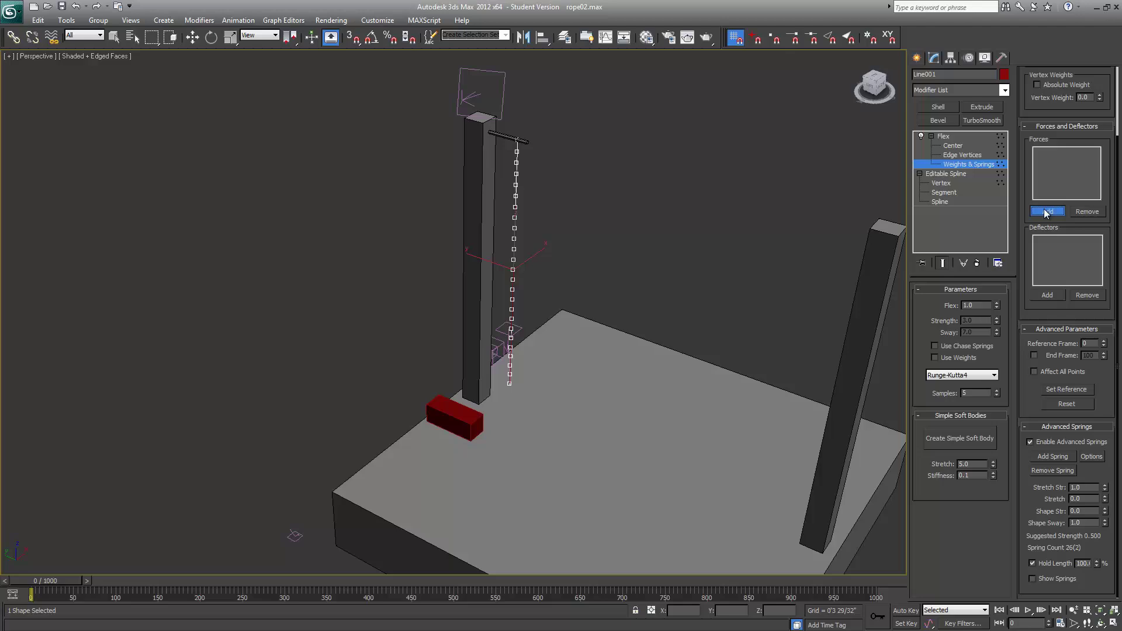
key(h)
click(465, 178)
ctrl+click(464, 183)
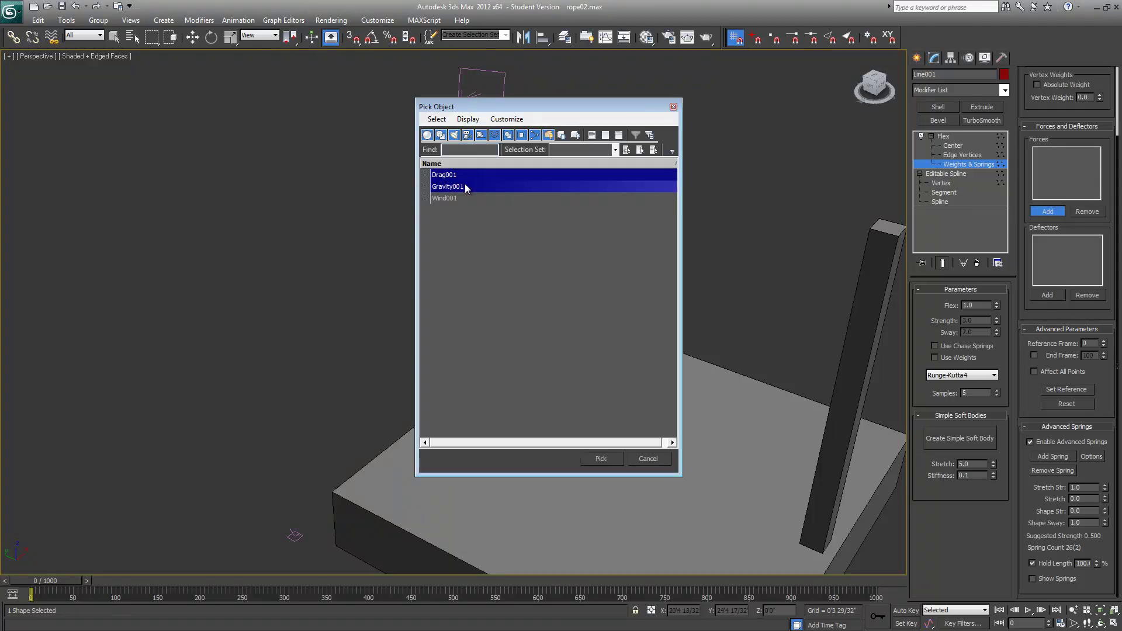
ctrl+click(453, 198)
click(601, 464)
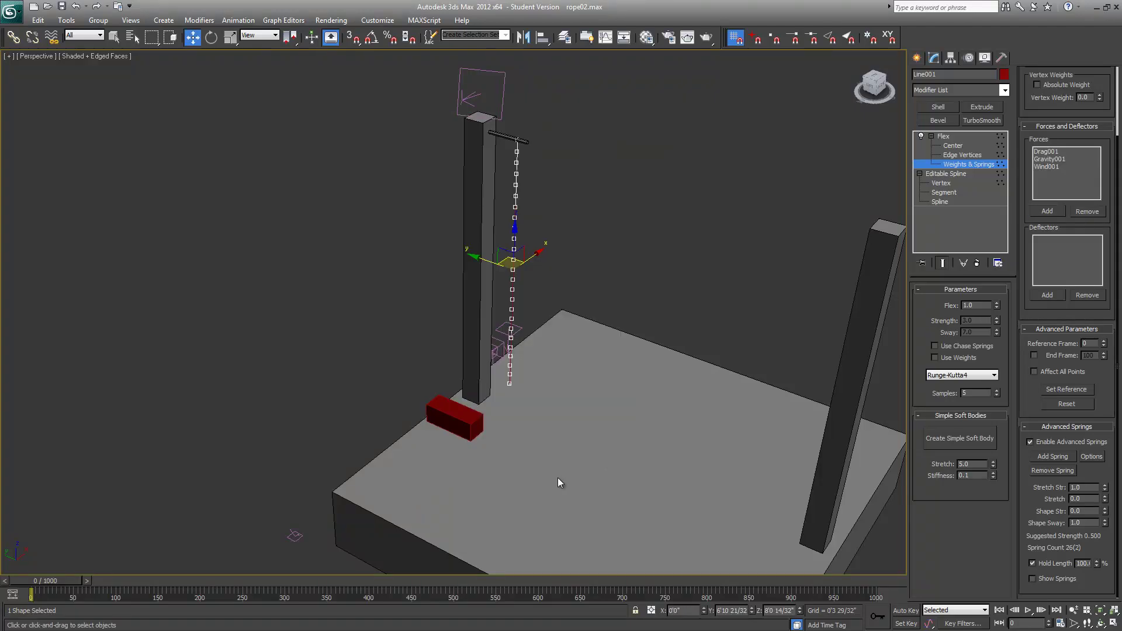
- Recentre the view, play the simulation and orbit around the reacting rope
middle_drag(853, 392, 757, 393)
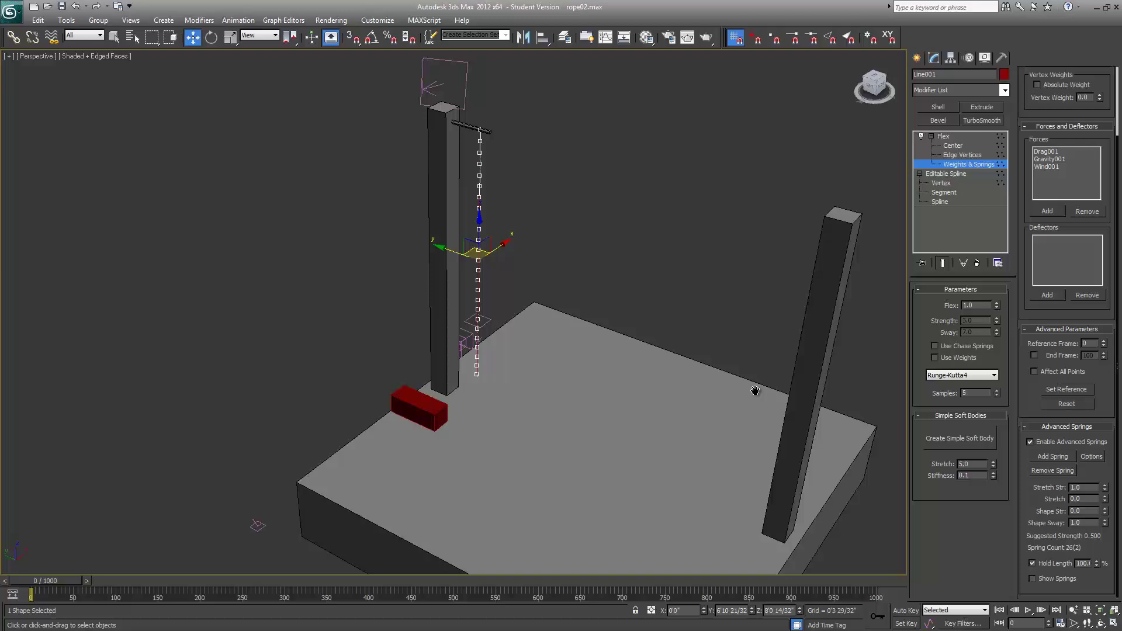
click(1029, 611)
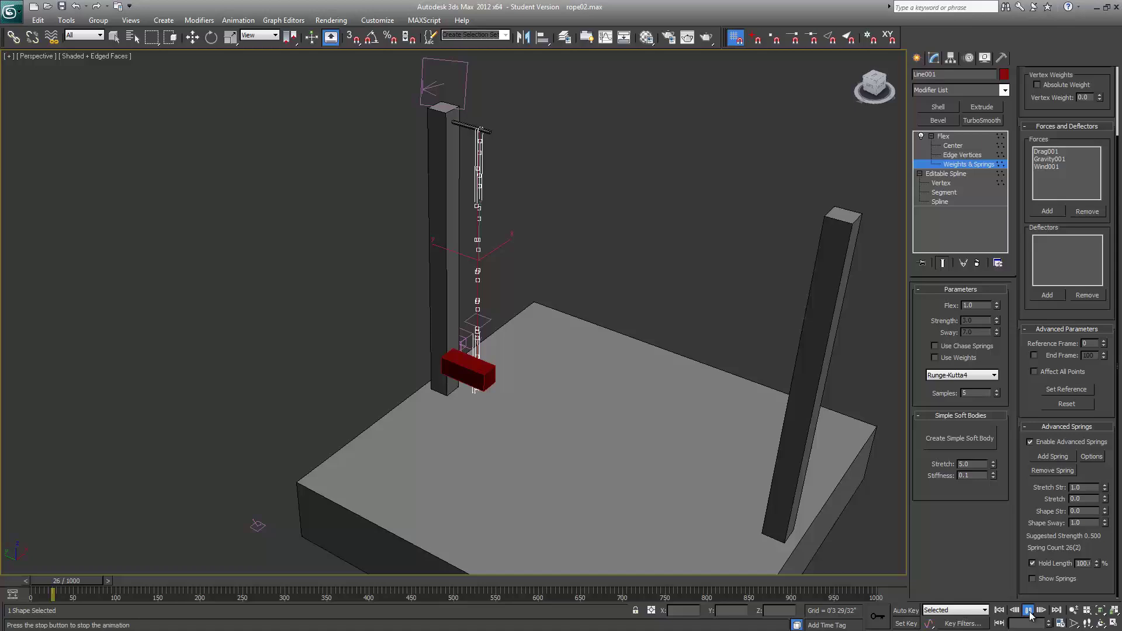
alt+middle_drag(767, 449, 644, 458)
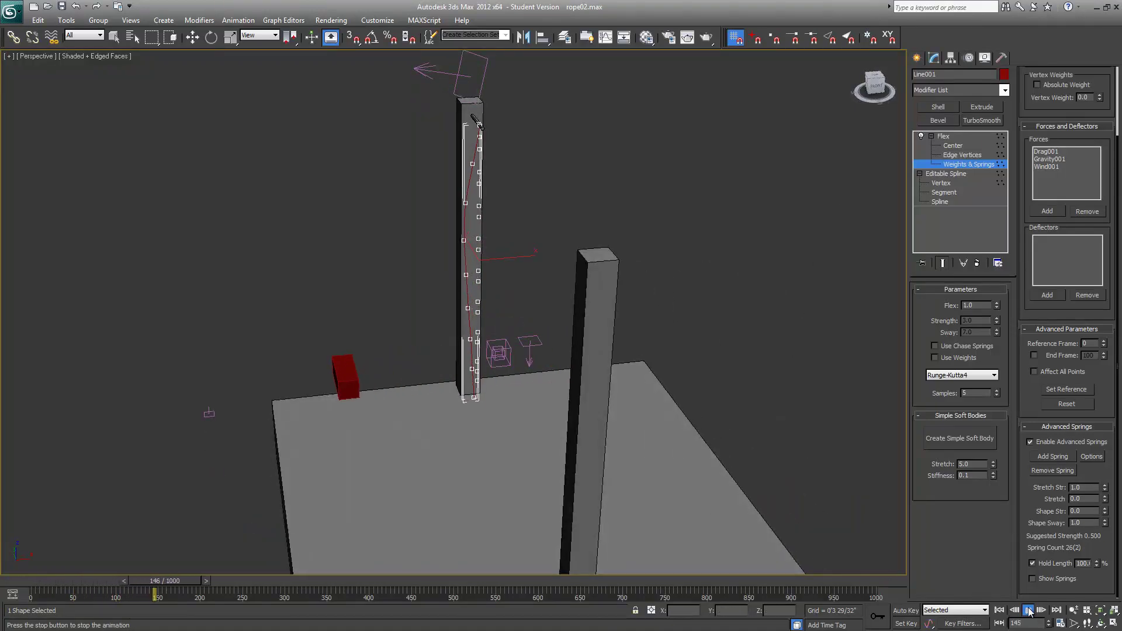
- Show the rope as thick geometry by enabling In Viewport rendering on its editable spline
key(w)
click(944, 174)
click(942, 183)
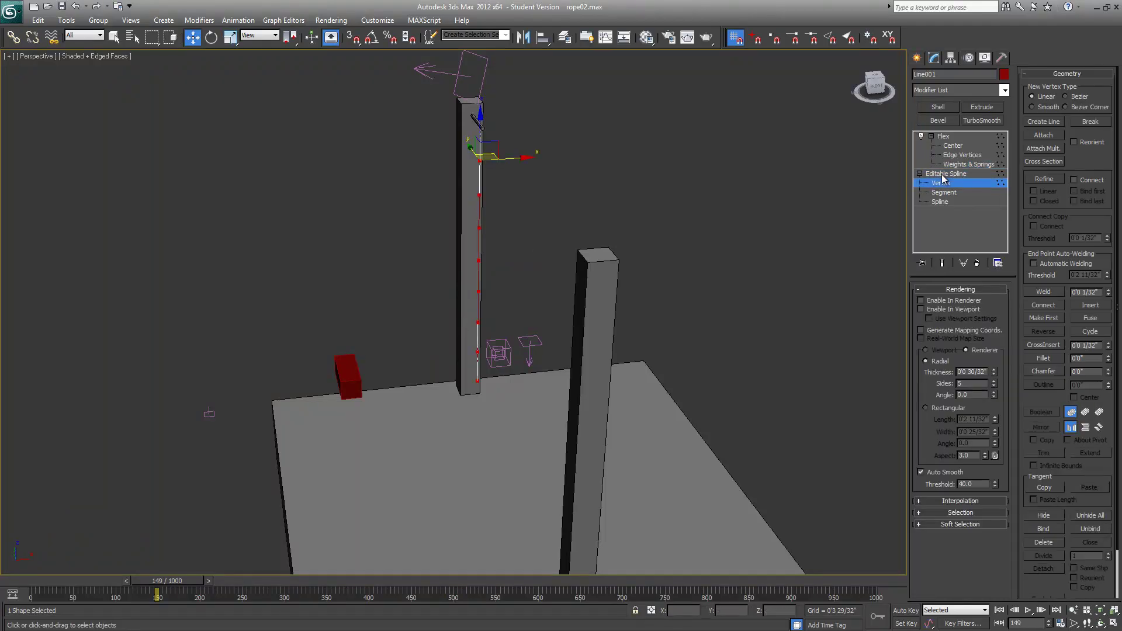
click(952, 312)
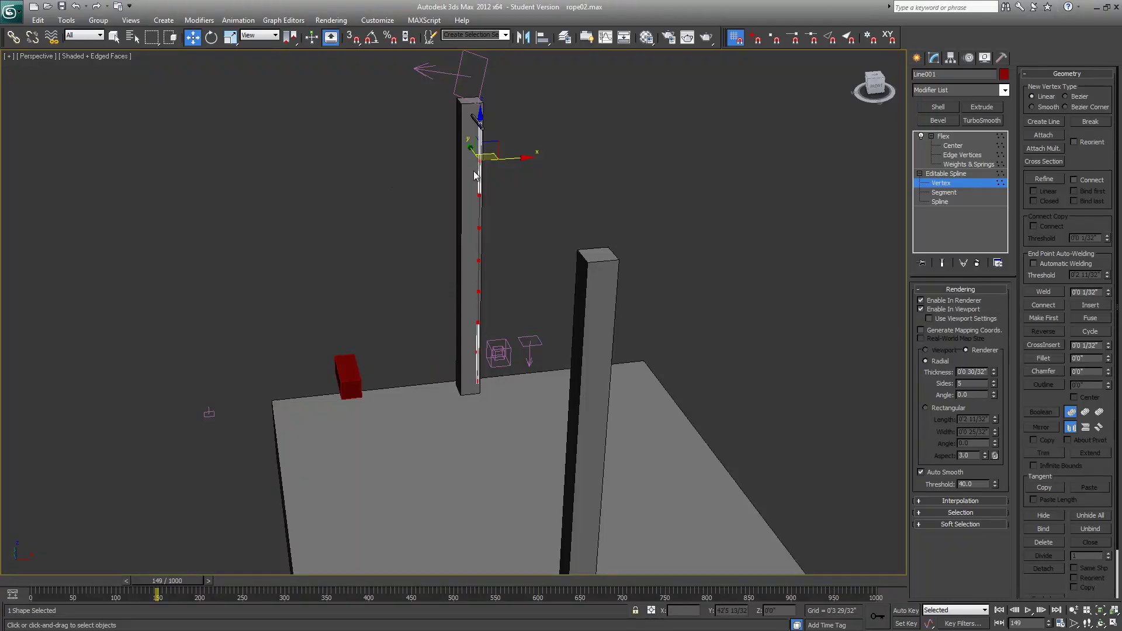
click(945, 137)
click(931, 136)
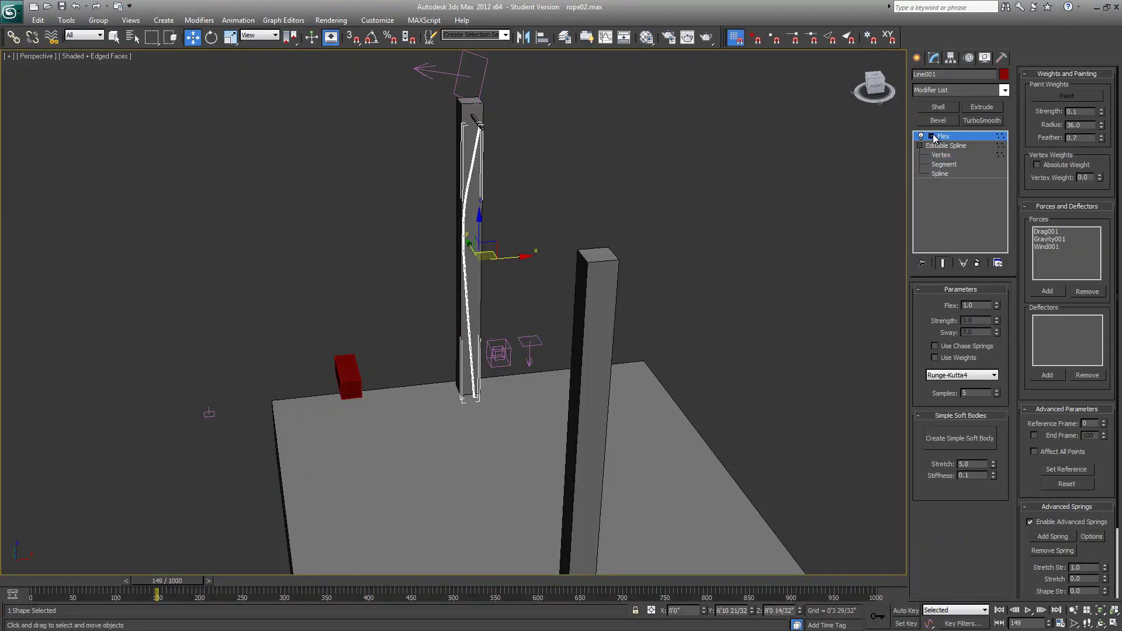
- Replay the rope's Flex simulation and stop it at frame 337 to inspect how it hangs
alt+middle_drag(540, 278, 553, 306)
scroll(554, 306, up, 4)
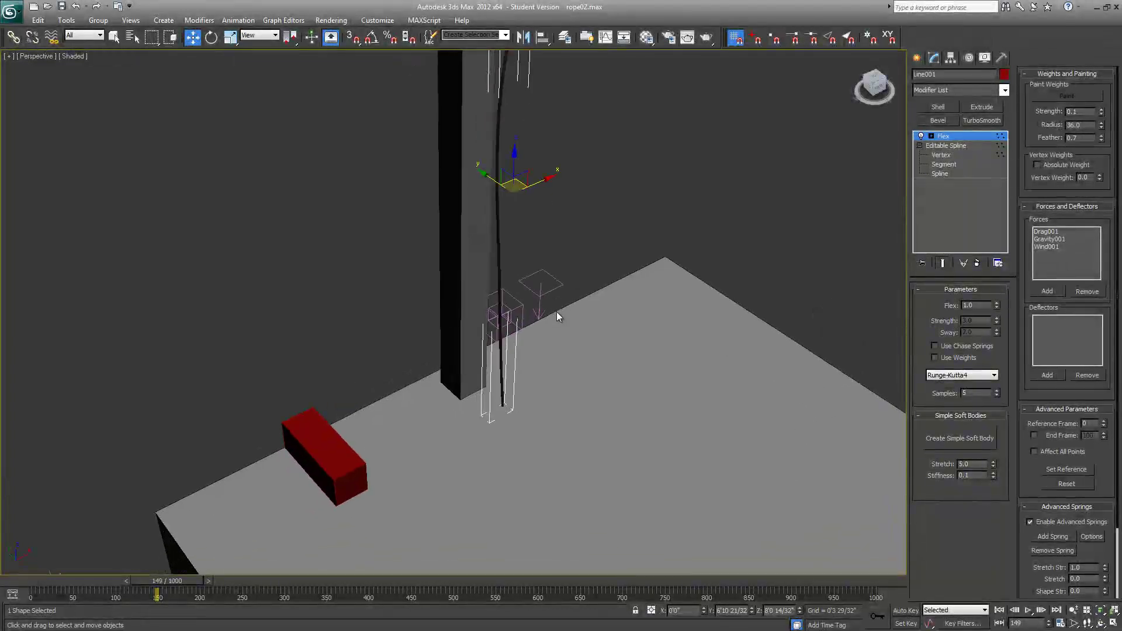
alt+middle_drag(556, 392, 554, 425)
middle_drag(735, 468, 737, 441)
scroll(734, 438, down, 3)
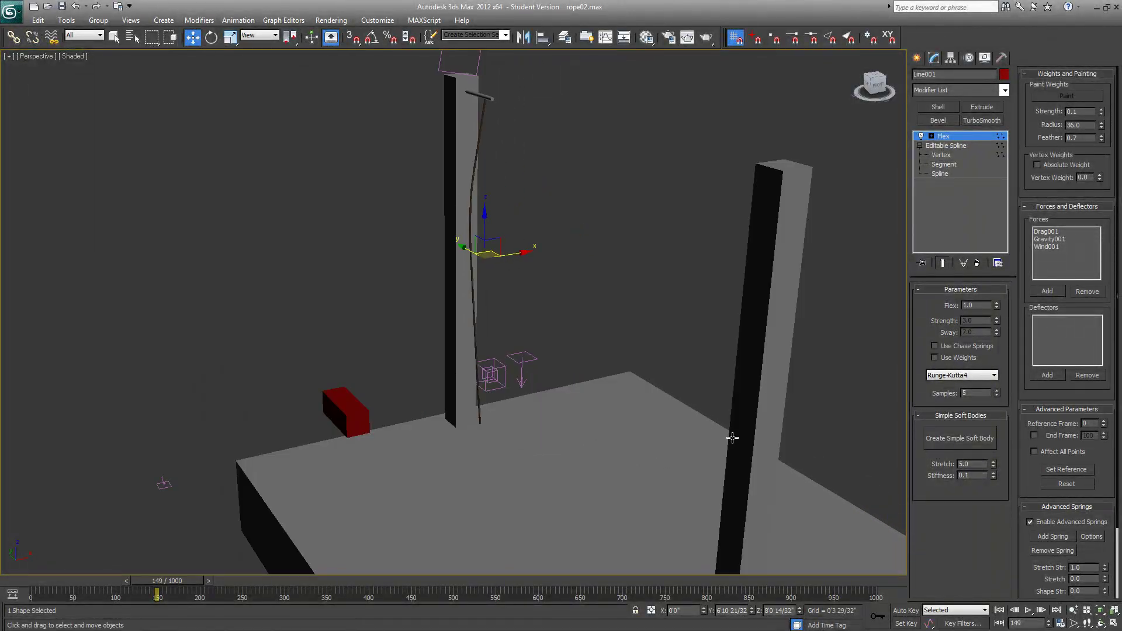
scroll(735, 445, up, 3)
key(slash)
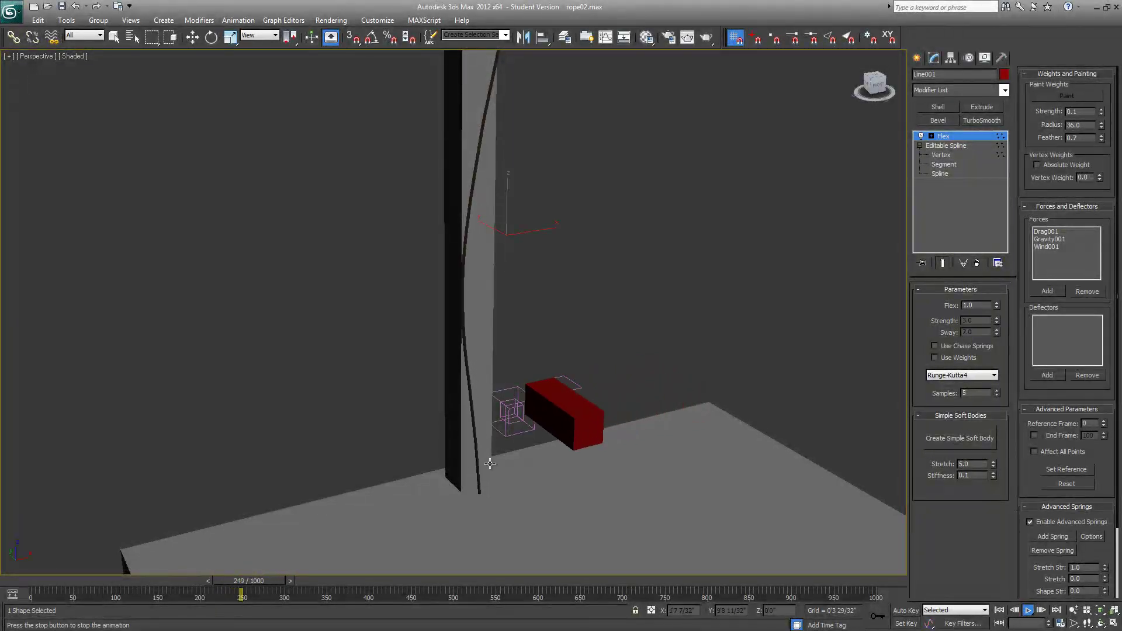
middle_drag(410, 472, 412, 424)
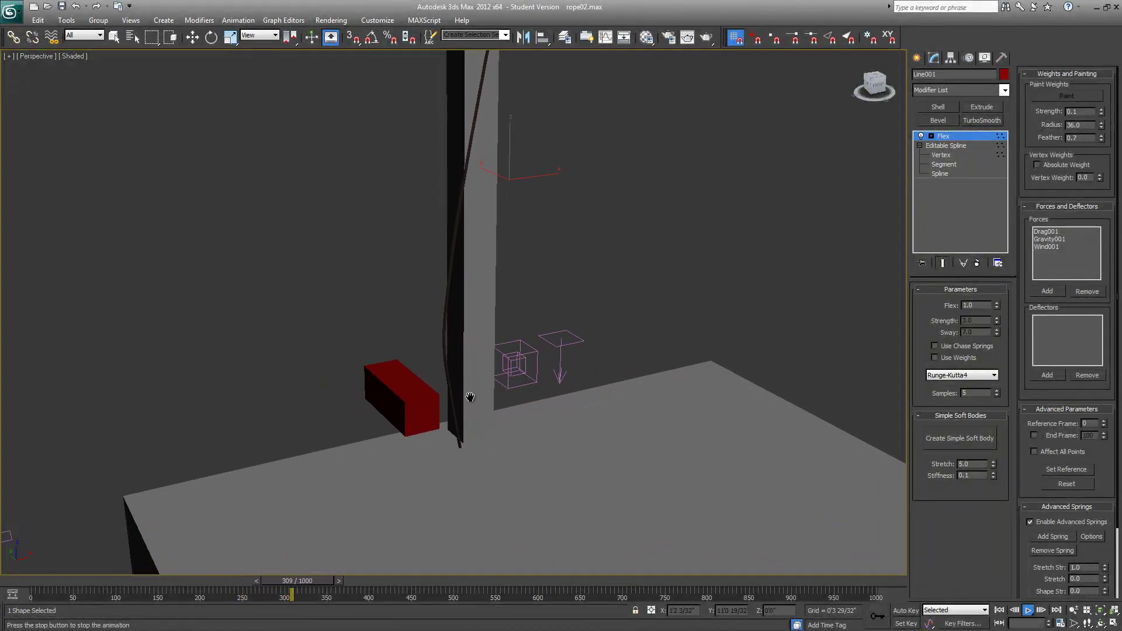
key(slash)
scroll(400, 476, down, 6)
middle_drag(401, 476, 536, 404)
scroll(535, 404, up, 3)
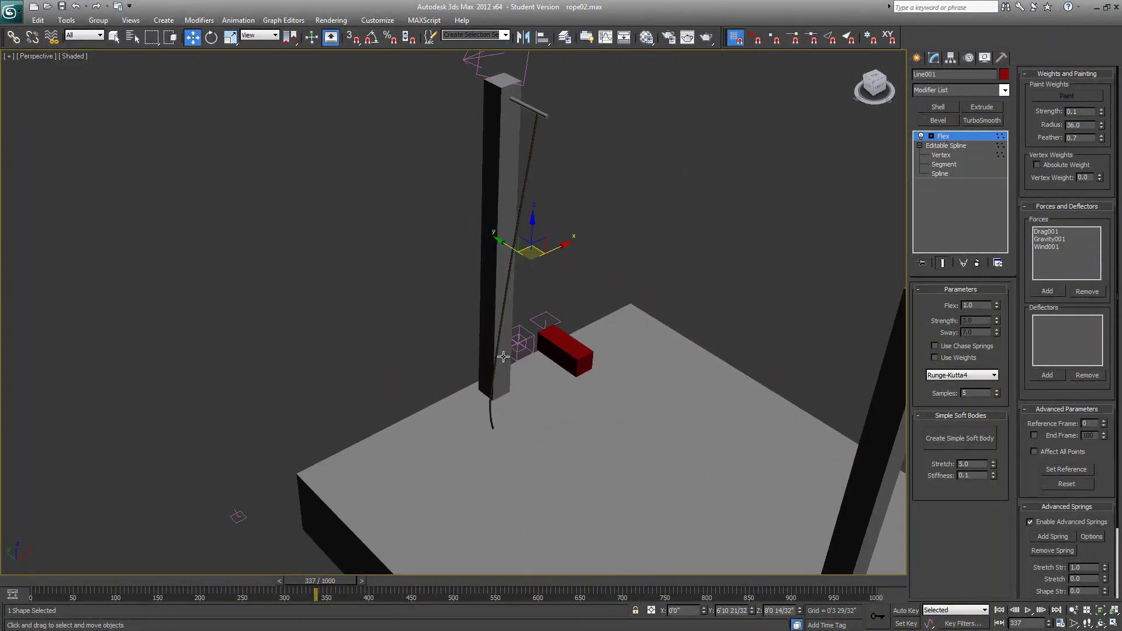
- Bring up the Deflectors category of Space Warps on the Create panel
click(918, 58)
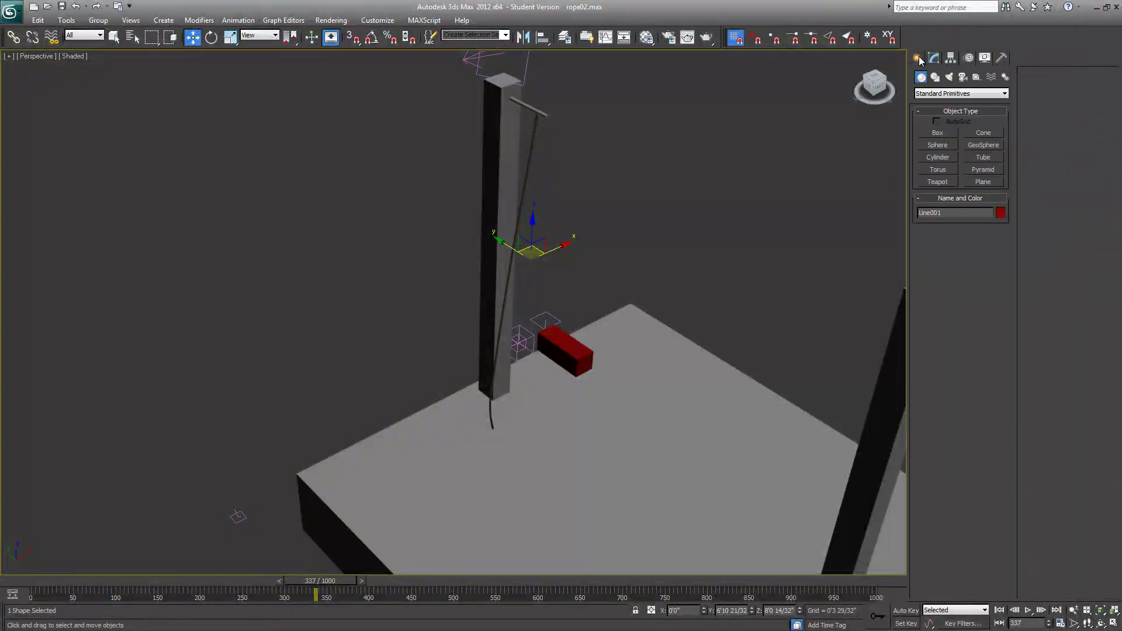
click(991, 76)
click(967, 93)
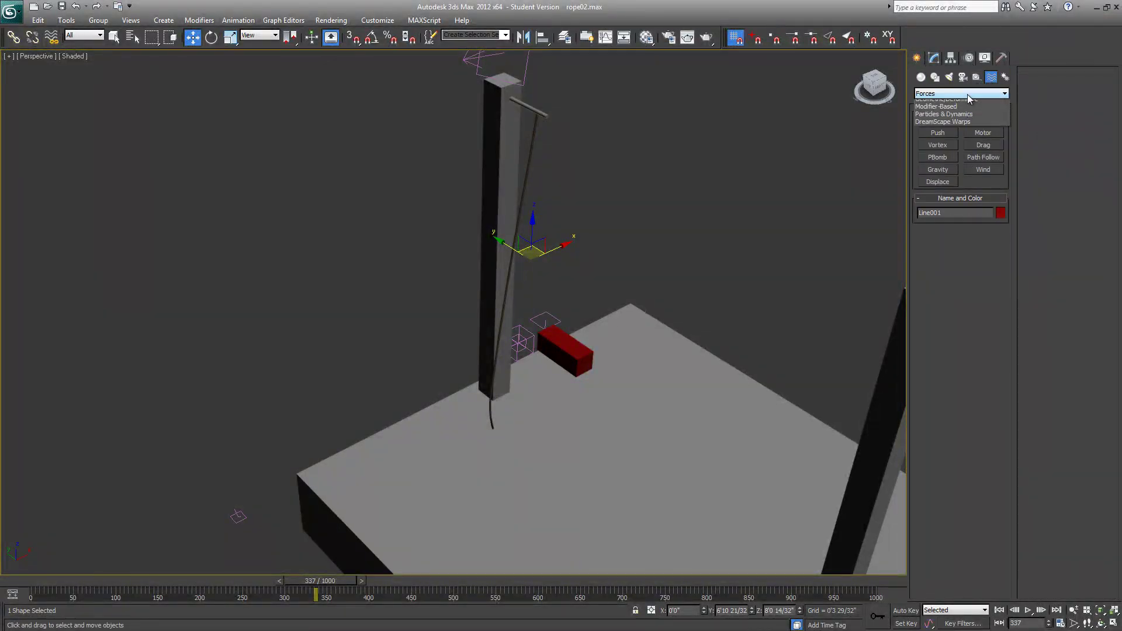
click(963, 112)
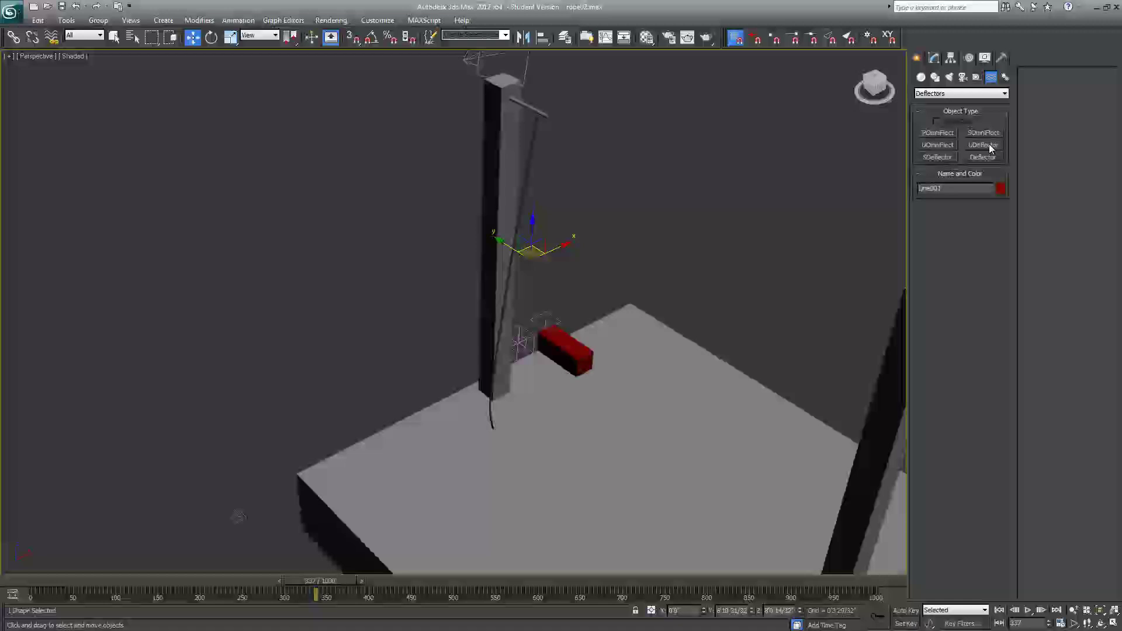
- Switch to wireframe and show UDeflector002's parameters: Box001, Bounce 1.0, Friction 0.0
middle_drag(361, 361, 365, 281)
drag(218, 419, 273, 486)
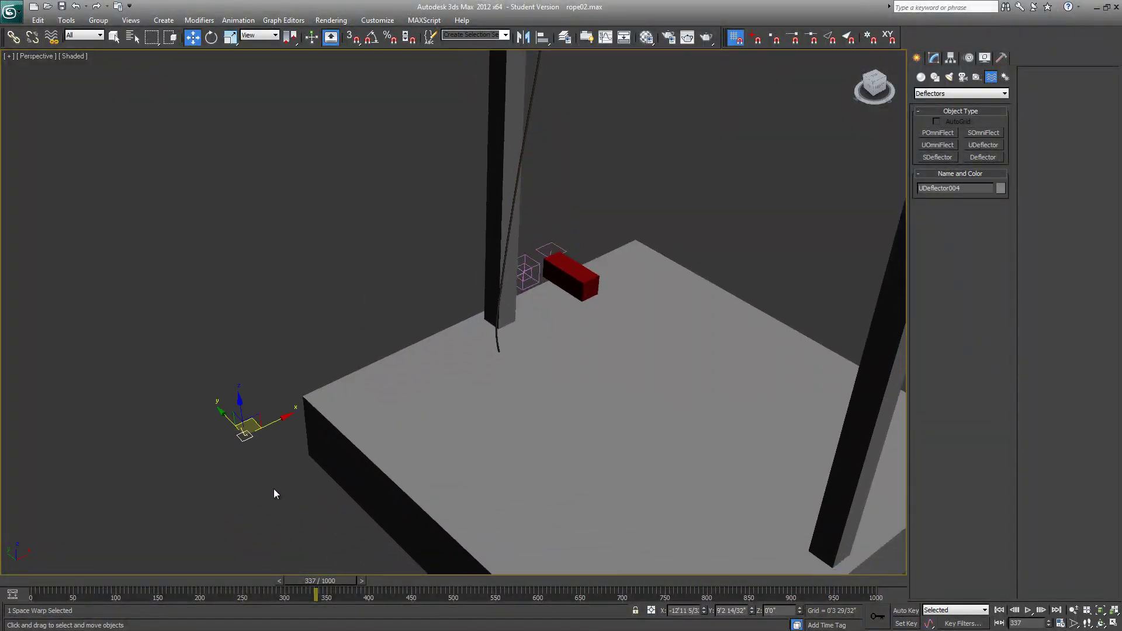
middle_drag(313, 484, 365, 468)
scroll(535, 406, up, 4)
scroll(535, 407, down, 3)
middle_drag(537, 407, 570, 428)
middle_drag(530, 376, 458, 362)
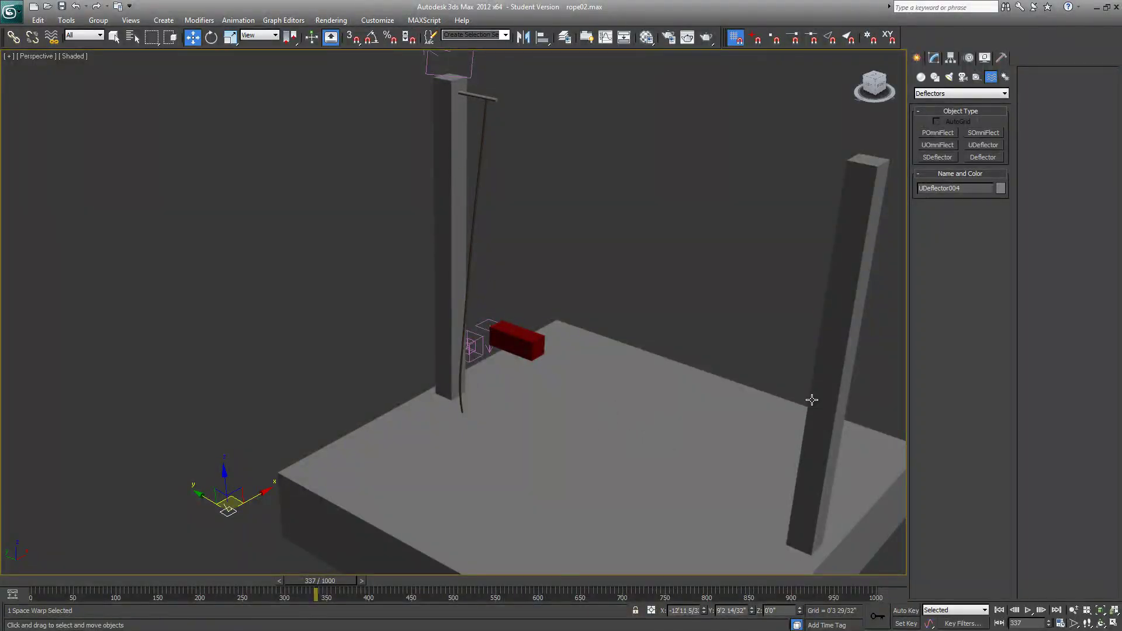
middle_drag(607, 441, 606, 429)
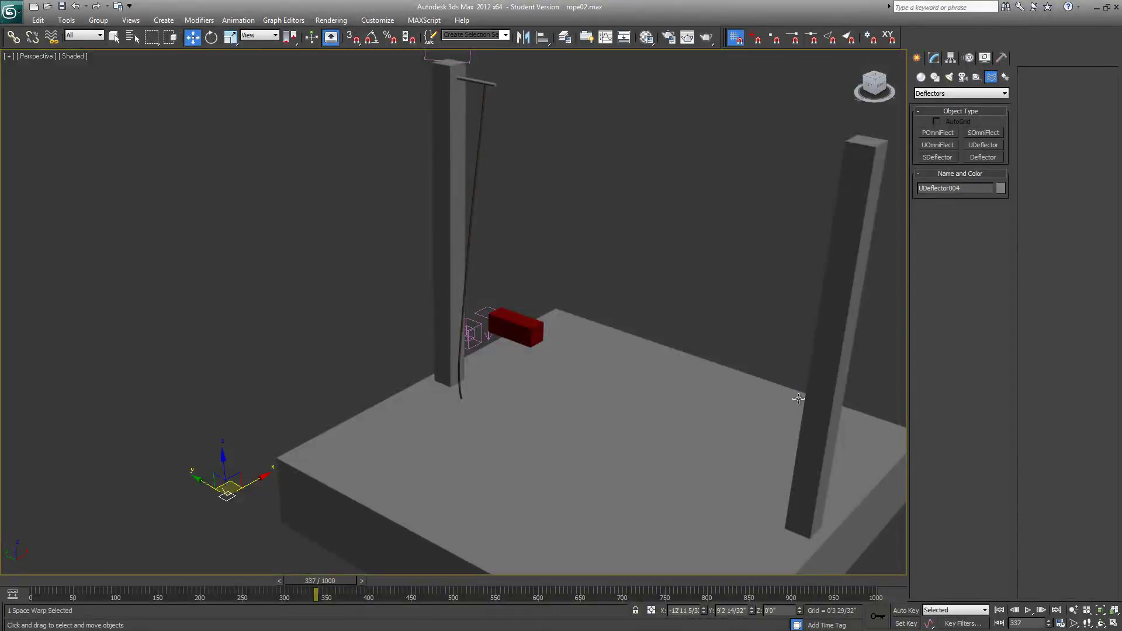
key(F3)
click(455, 237)
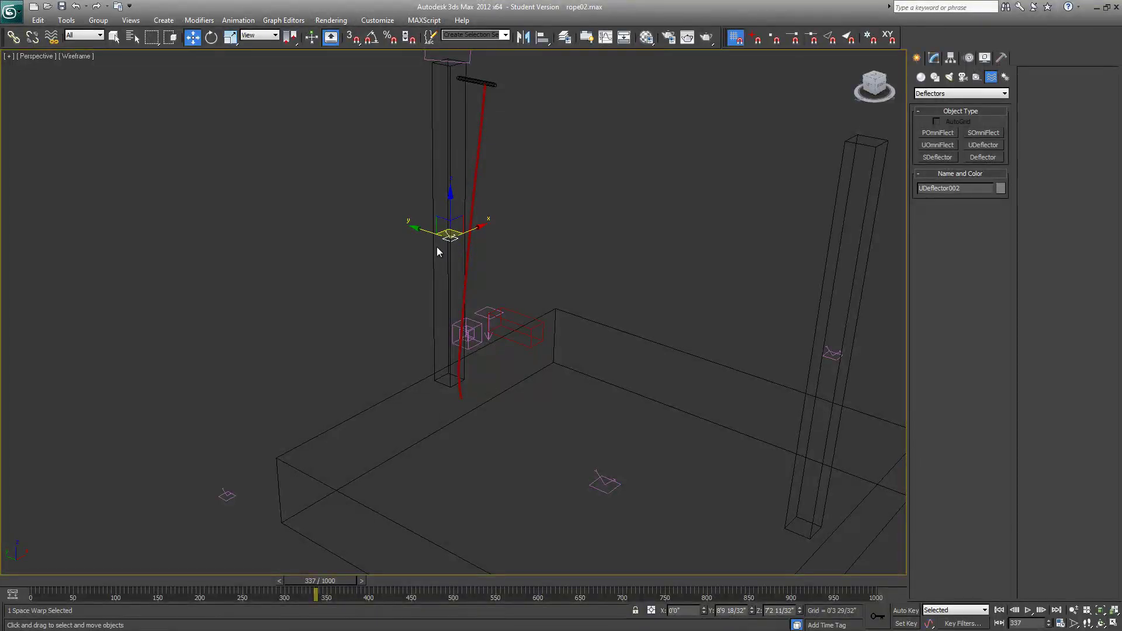
click(927, 62)
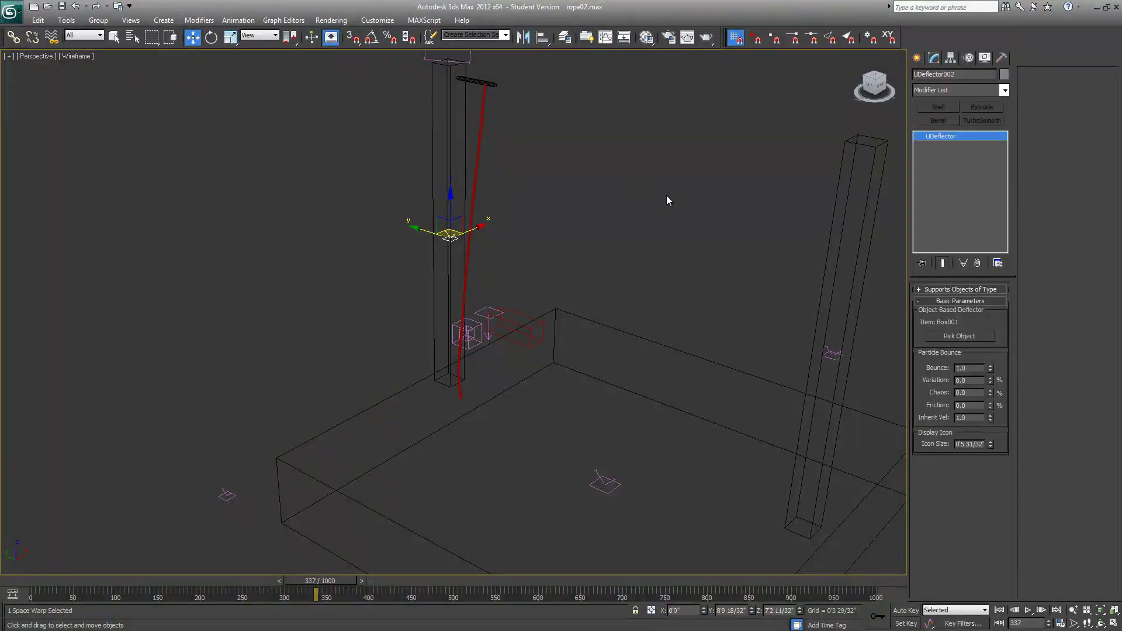
- Add UDeflector001 through UDeflector004 to the Line001 rope's Flex deflector list
key(F3)
click(619, 240)
mouse_move(570, 374)
middle_down()
mouse_move(564, 350)
mouse_move(575, 389)
middle_up()
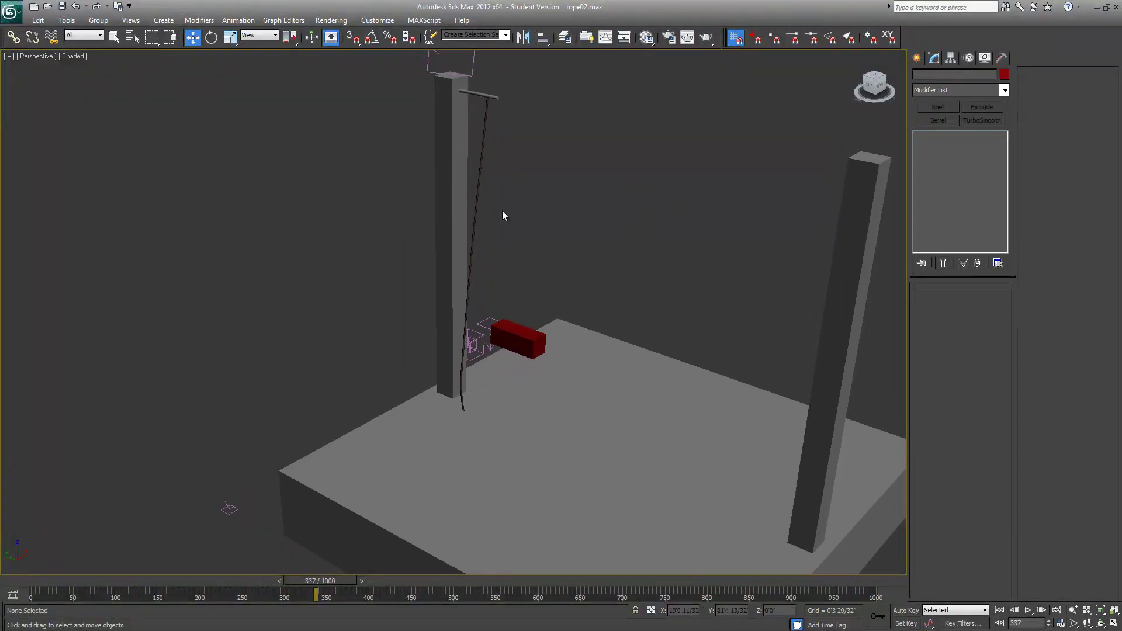
click(484, 153)
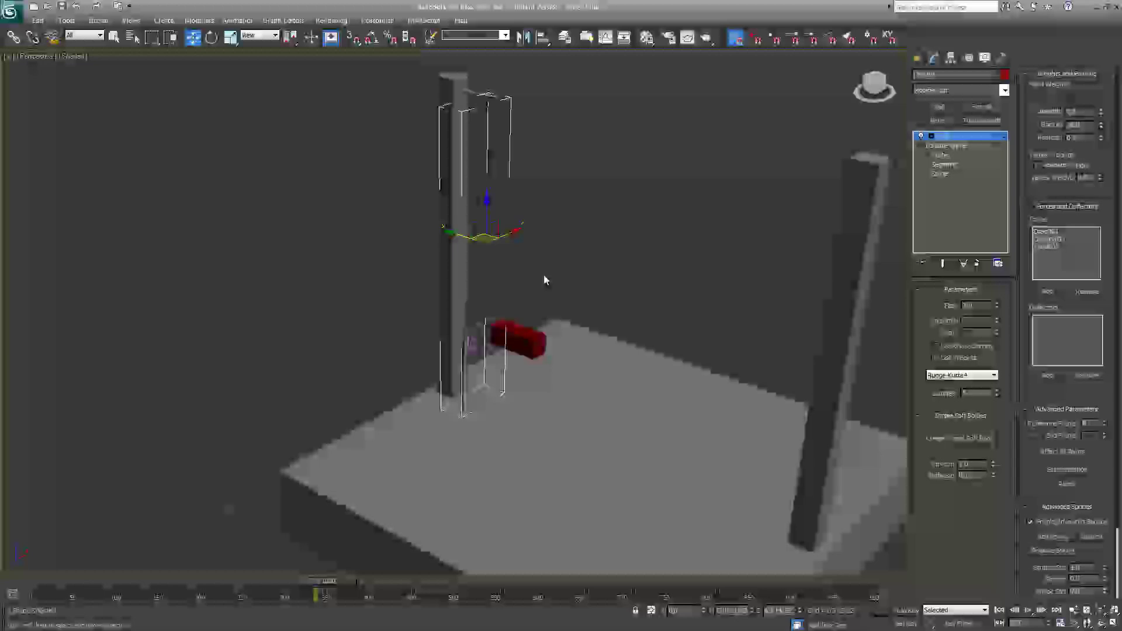
middle_drag(543, 278, 537, 251)
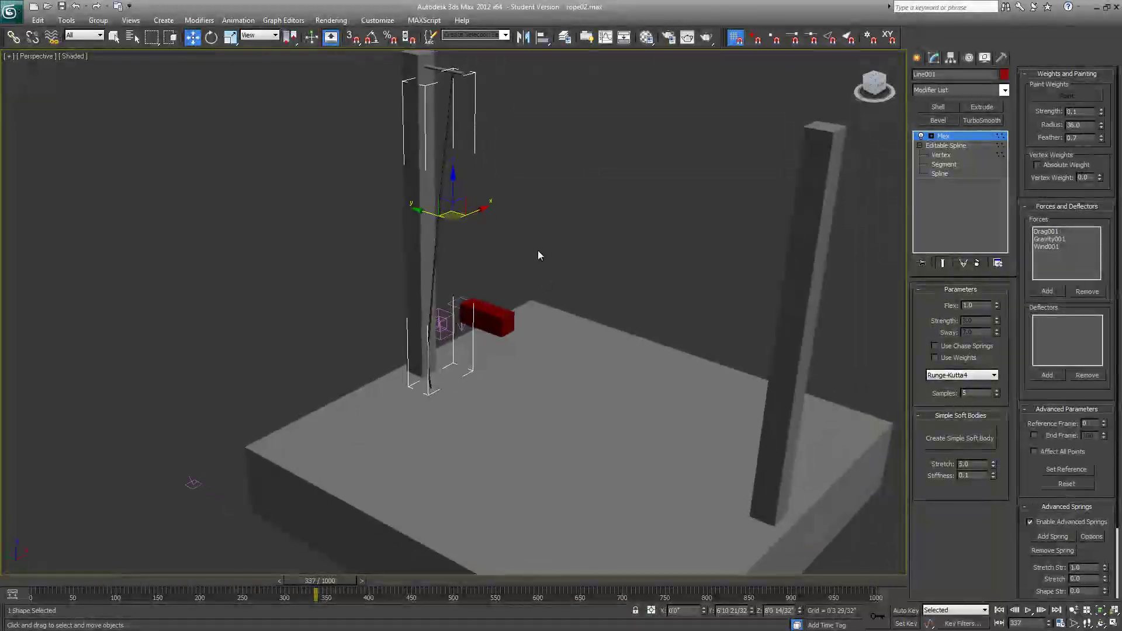
click(1045, 377)
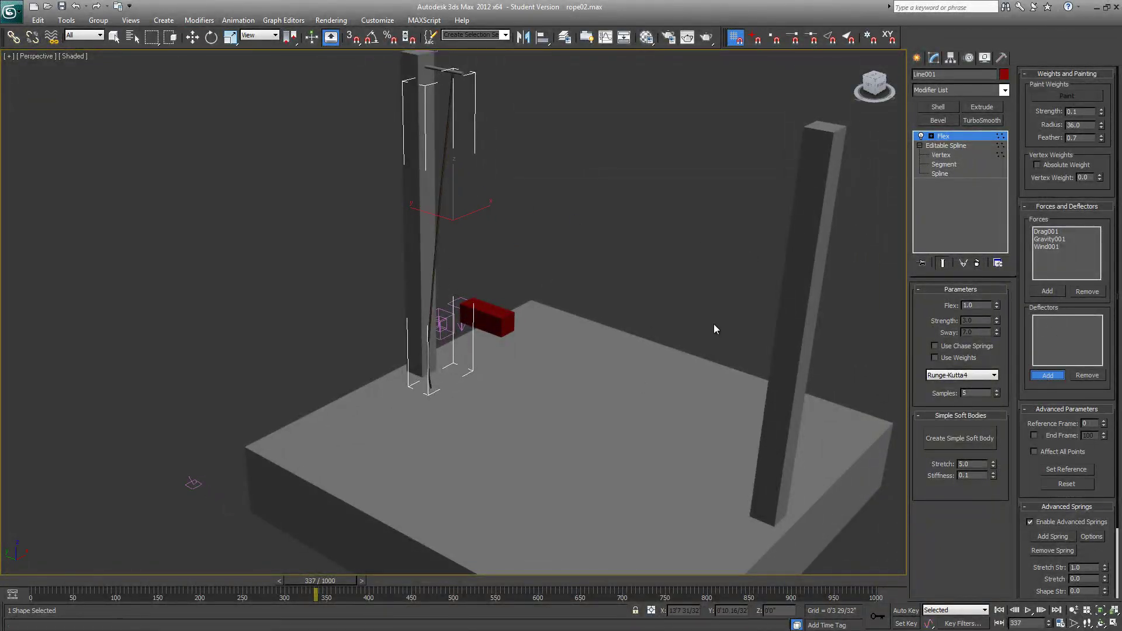
key(h)
drag(478, 174, 478, 230)
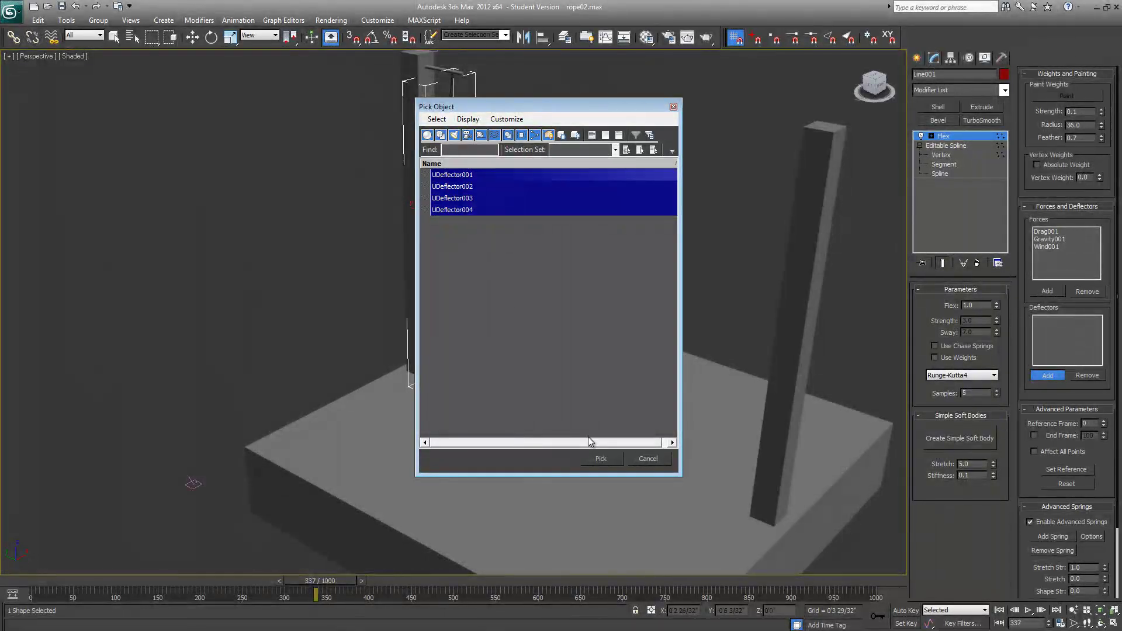
click(601, 460)
alt+middle_drag(678, 355, 674, 382)
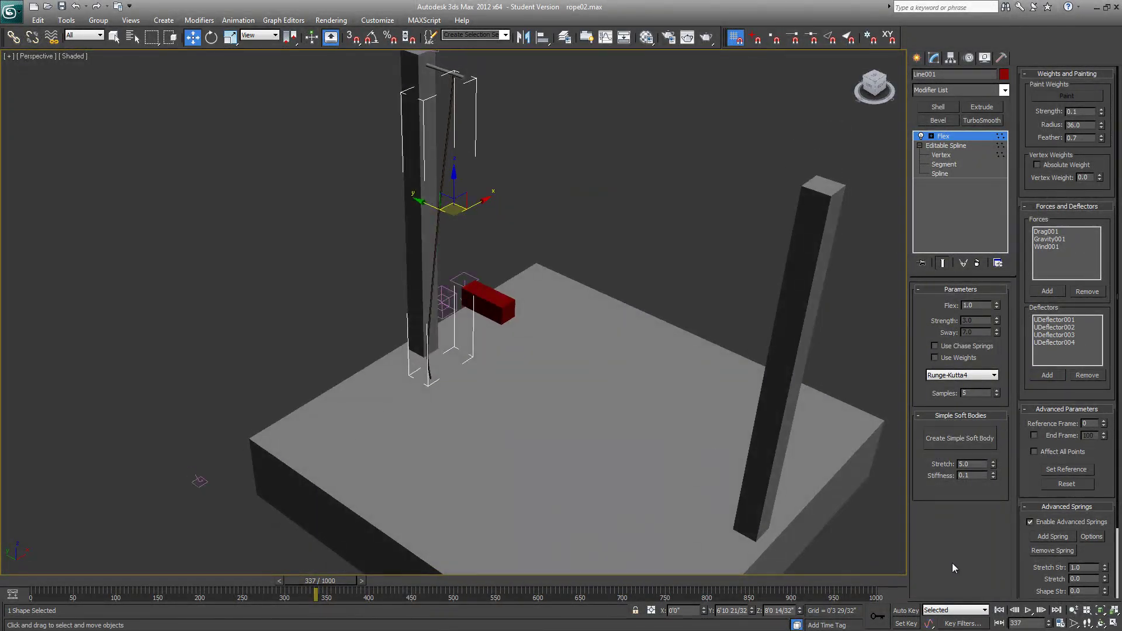
- Play the rope simulation from frame 0 past frame 200, orbiting around the right pillar
click(999, 610)
alt+middle_drag(714, 436, 614, 392)
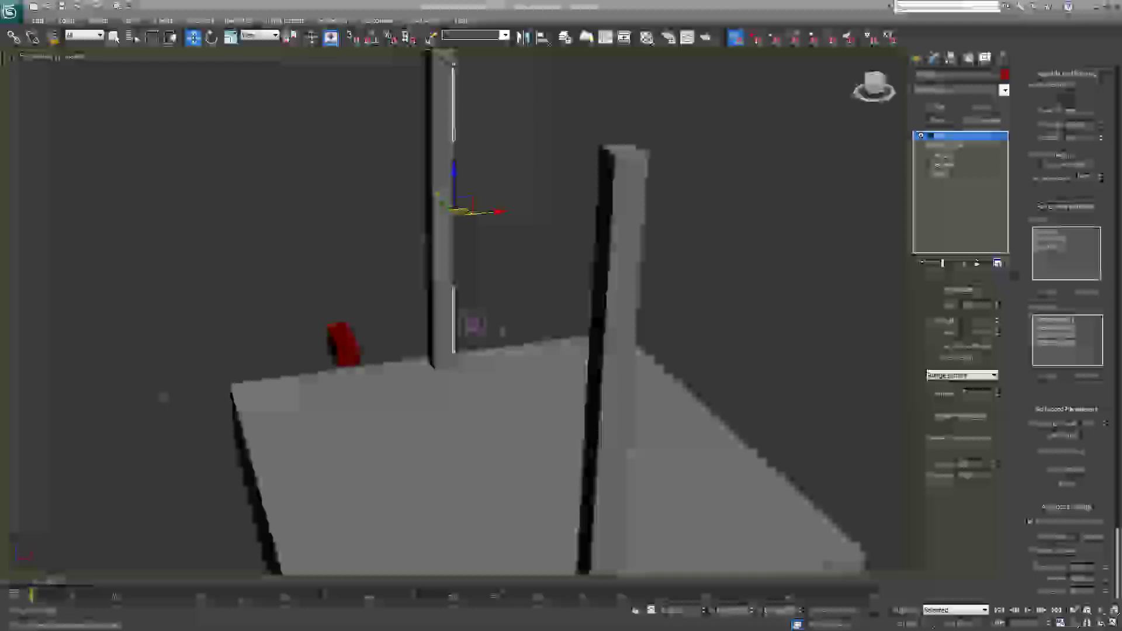
click(1027, 610)
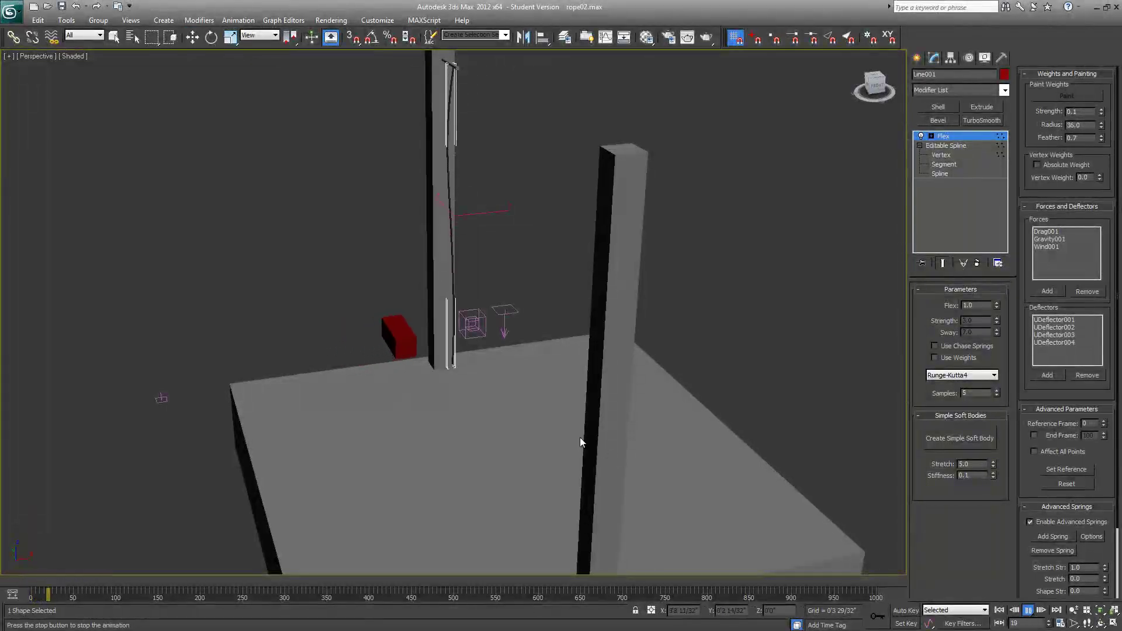
alt+middle_drag(521, 413, 431, 408)
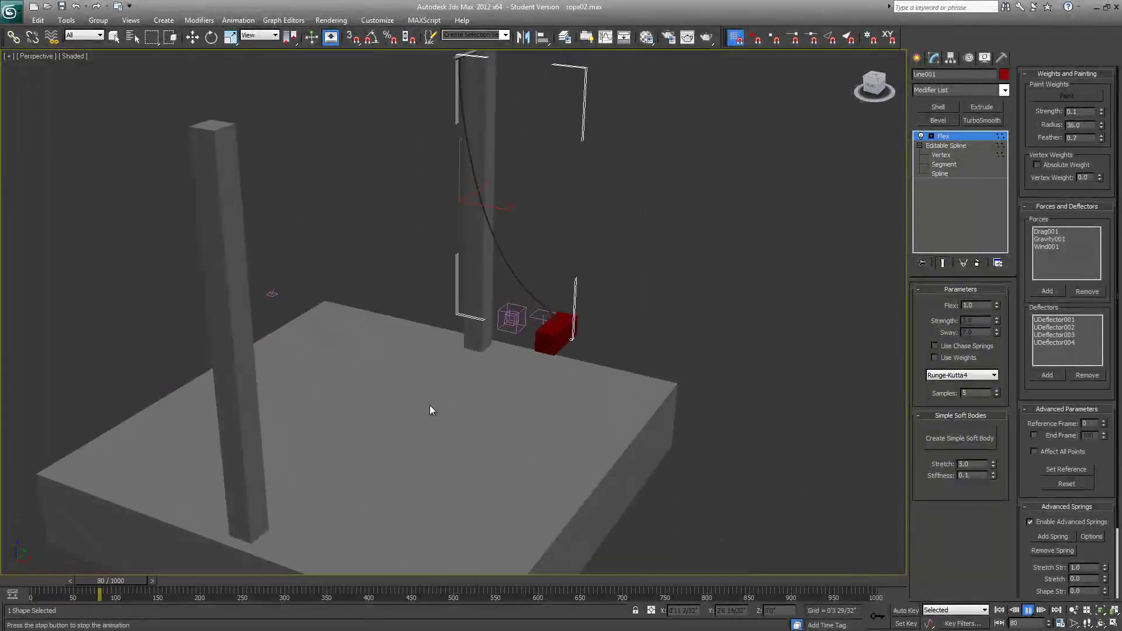
scroll(600, 367, up, 3)
alt+middle_drag(600, 366, 549, 400)
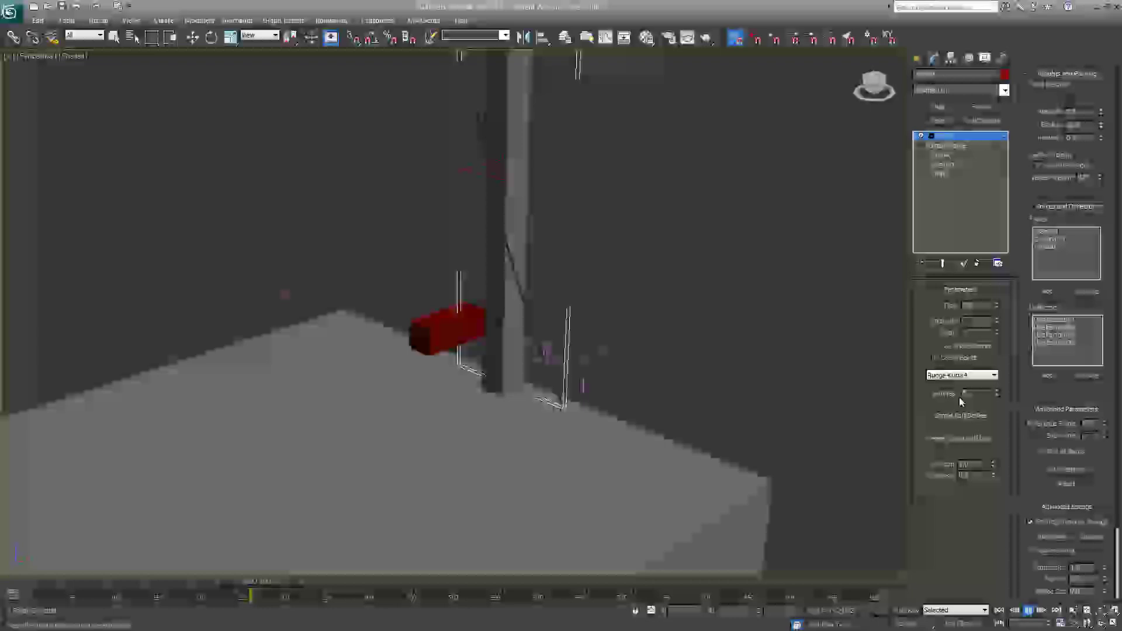
- Set Flex Samples to 20, replay to about frame 196, then rewind to frame 0
key(w)
click(999, 609)
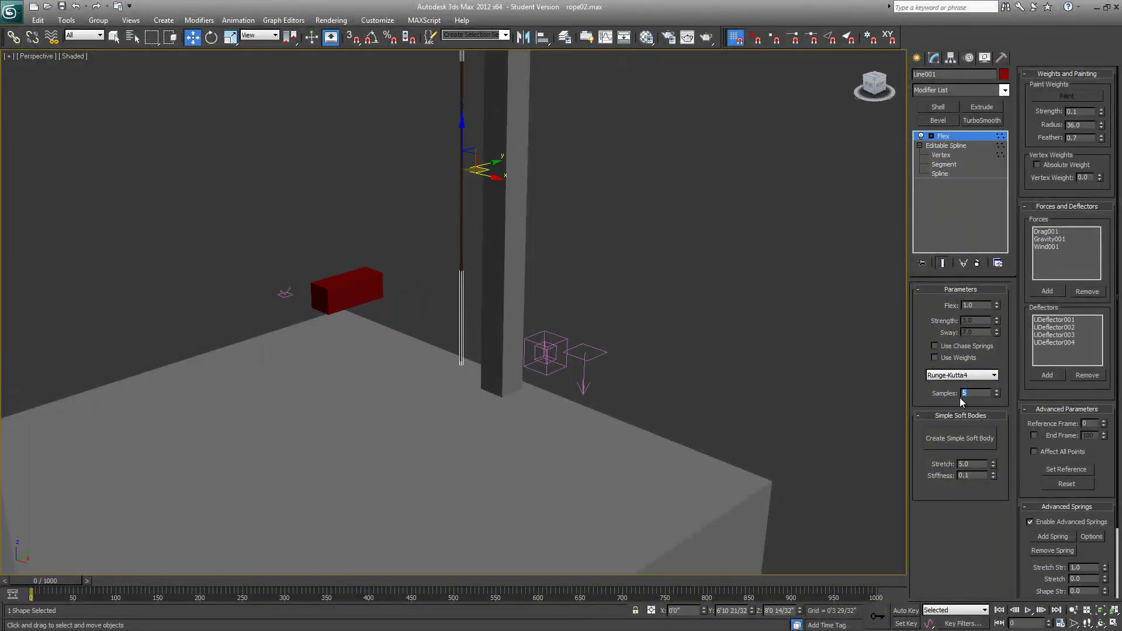
text(20)
click(1028, 611)
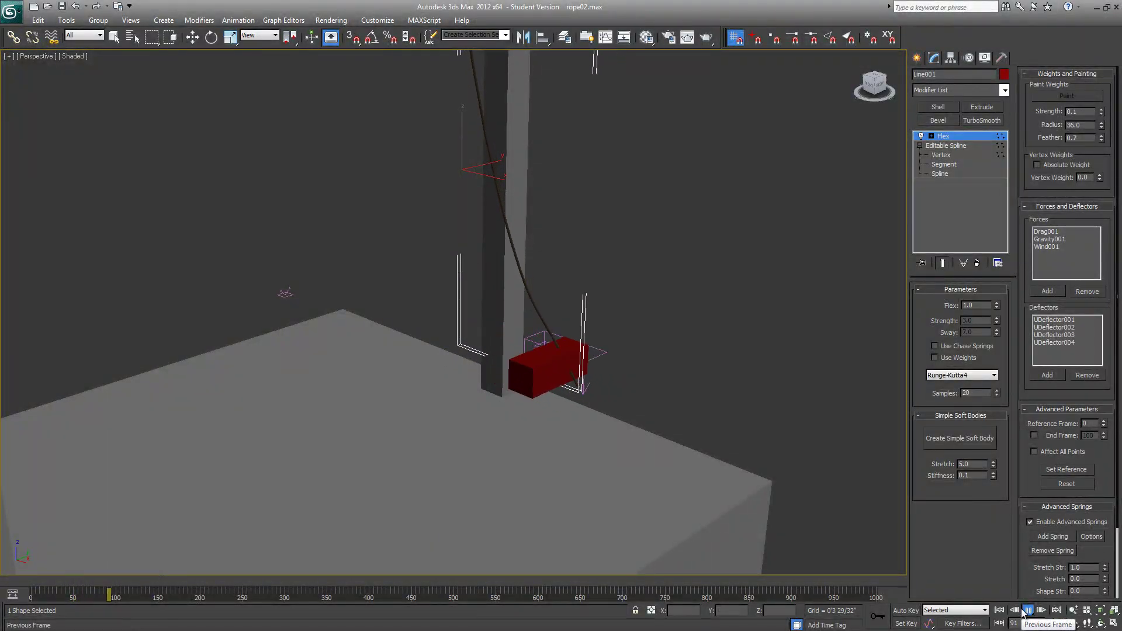
middle_drag(543, 500, 548, 542)
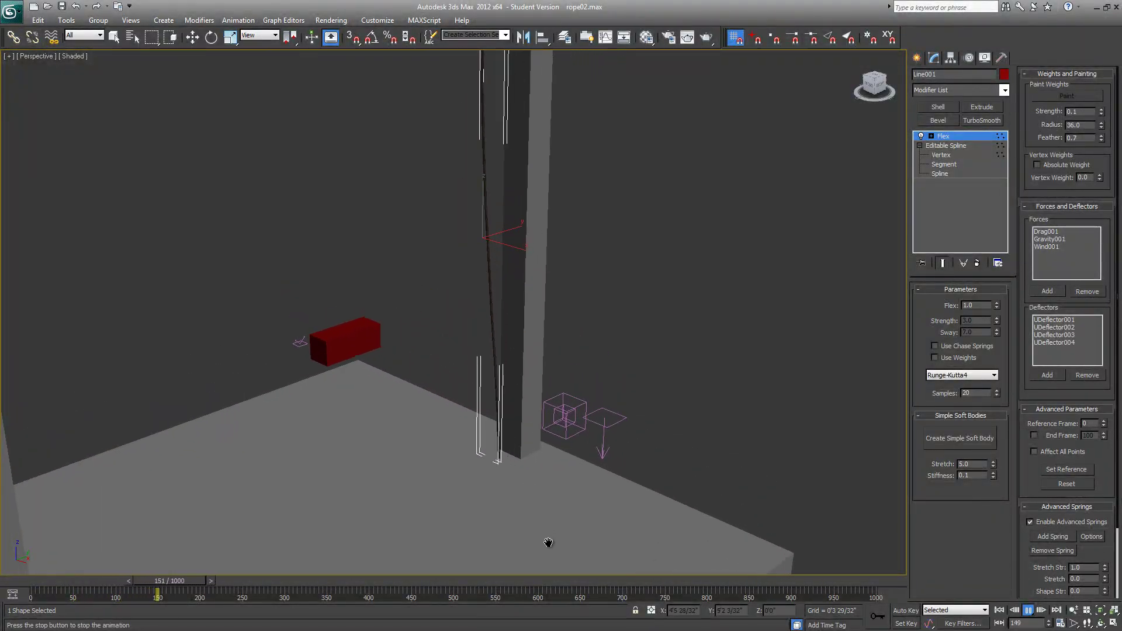
click(1028, 611)
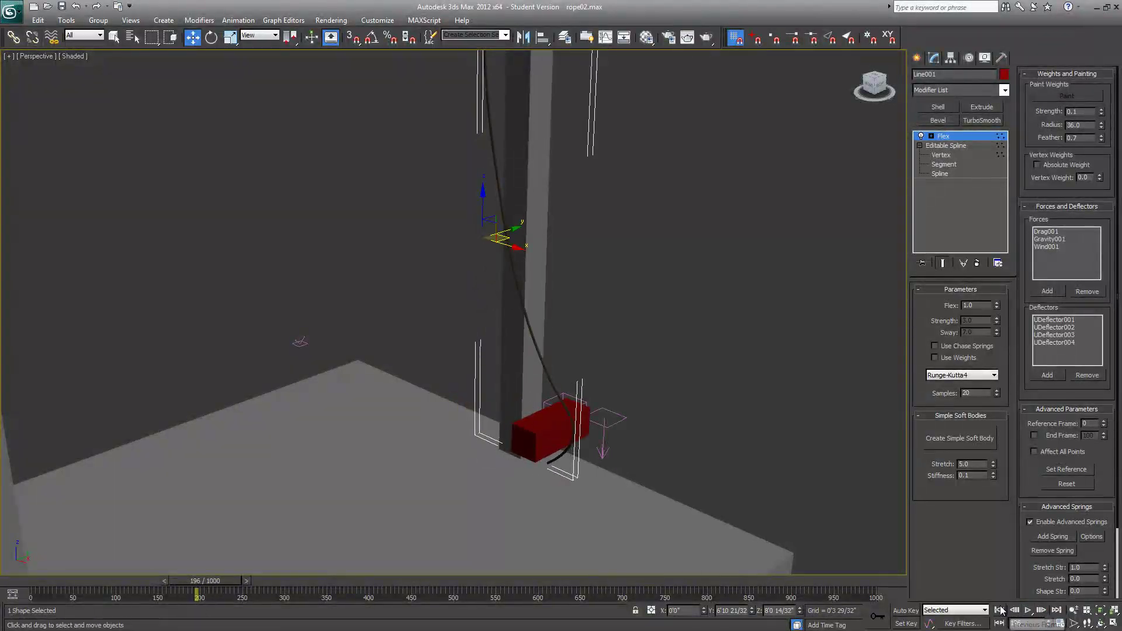
click(1000, 610)
alt+middle_drag(573, 461, 520, 497)
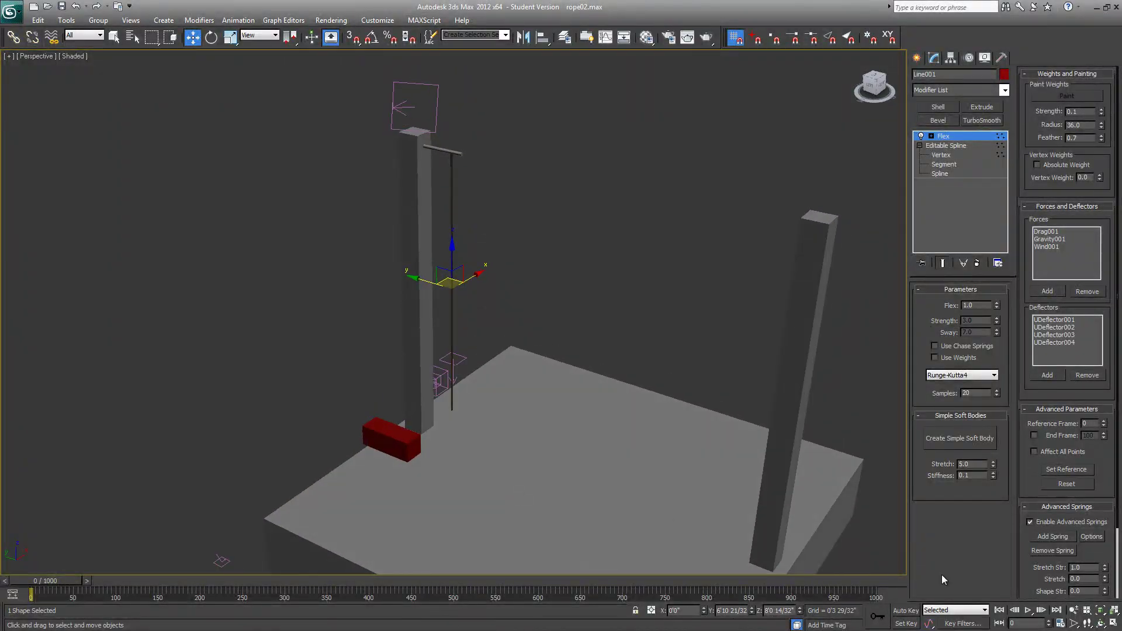
- Start the rope simulation from frame 0 to watch the red box swing away
click(1029, 610)
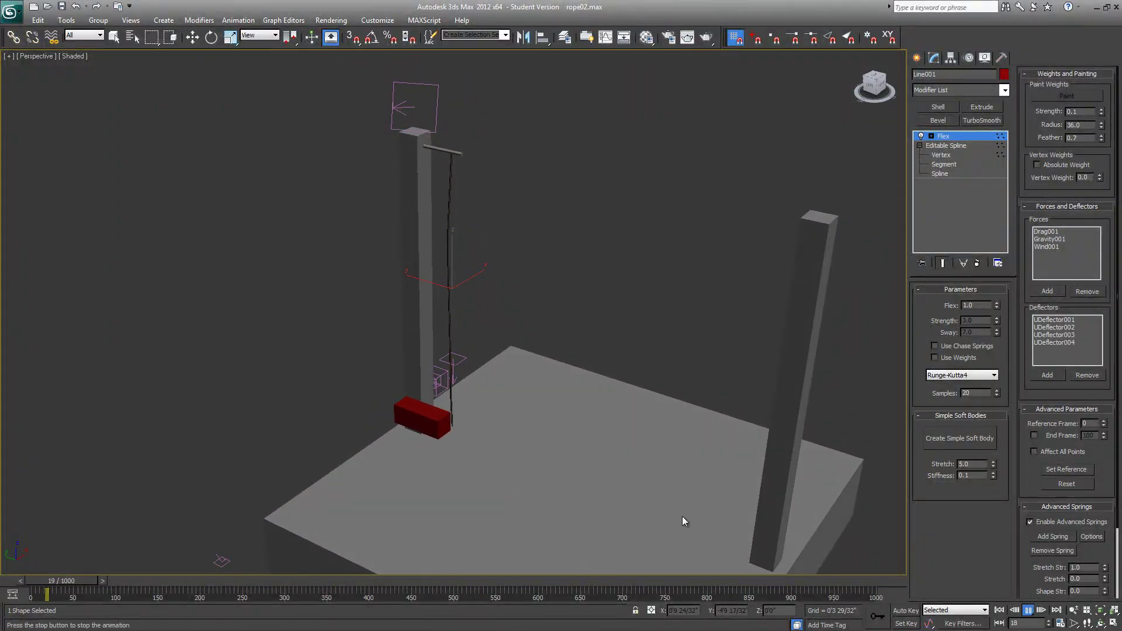